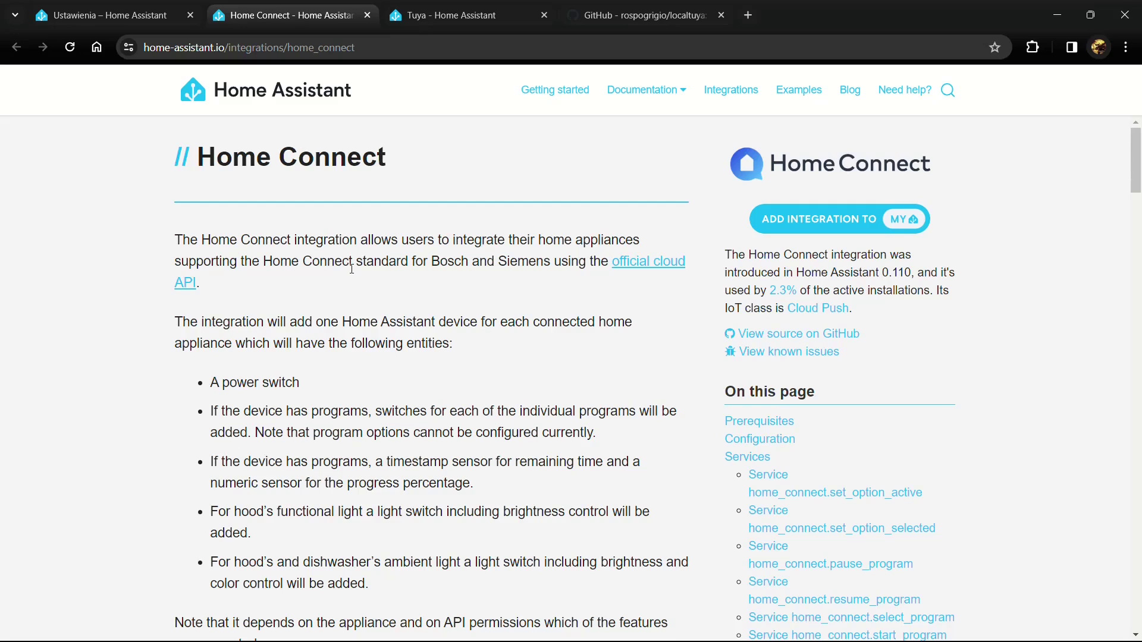
# Review the Prerequisites section of the Home Connect integration documentation, covering the developer account and app registration.
pyautogui.scroll(-8, 351, 269)
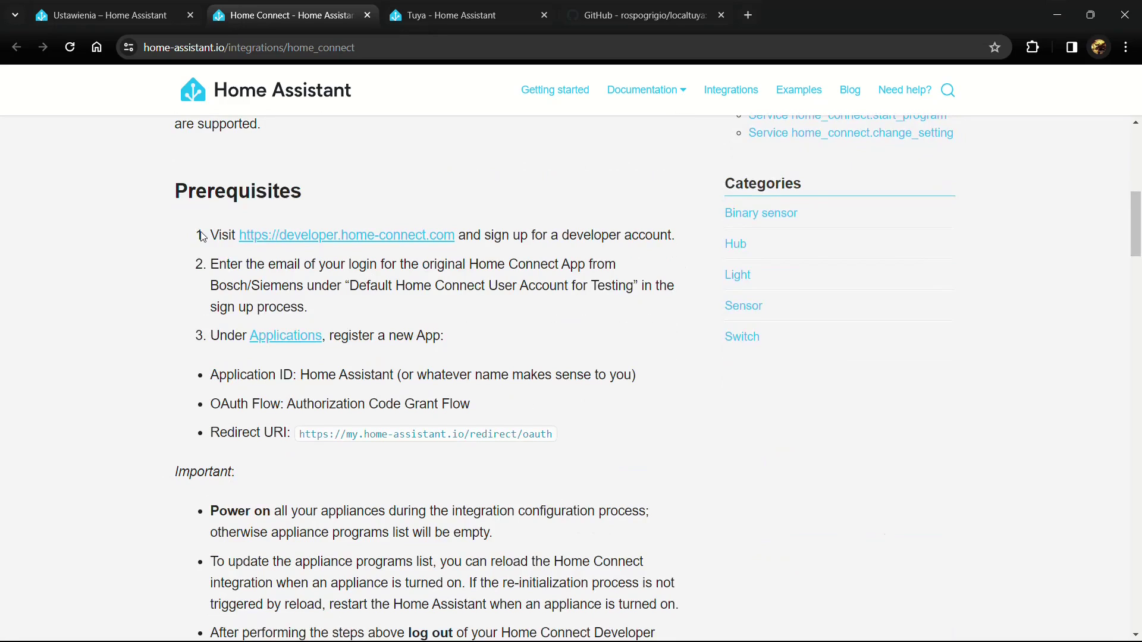
pyautogui.moveTo(203, 236); pyautogui.dragTo(470, 406)
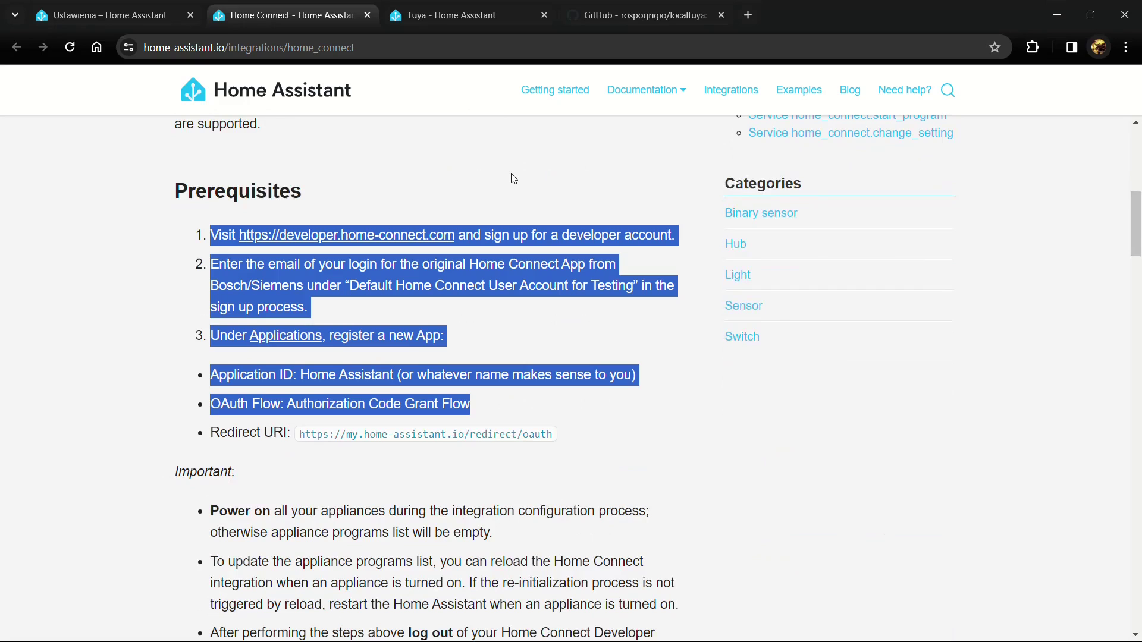
pyautogui.scroll(-3, 348, 184)
pyautogui.click(331, 189)
pyautogui.scroll(3, 330, 189)
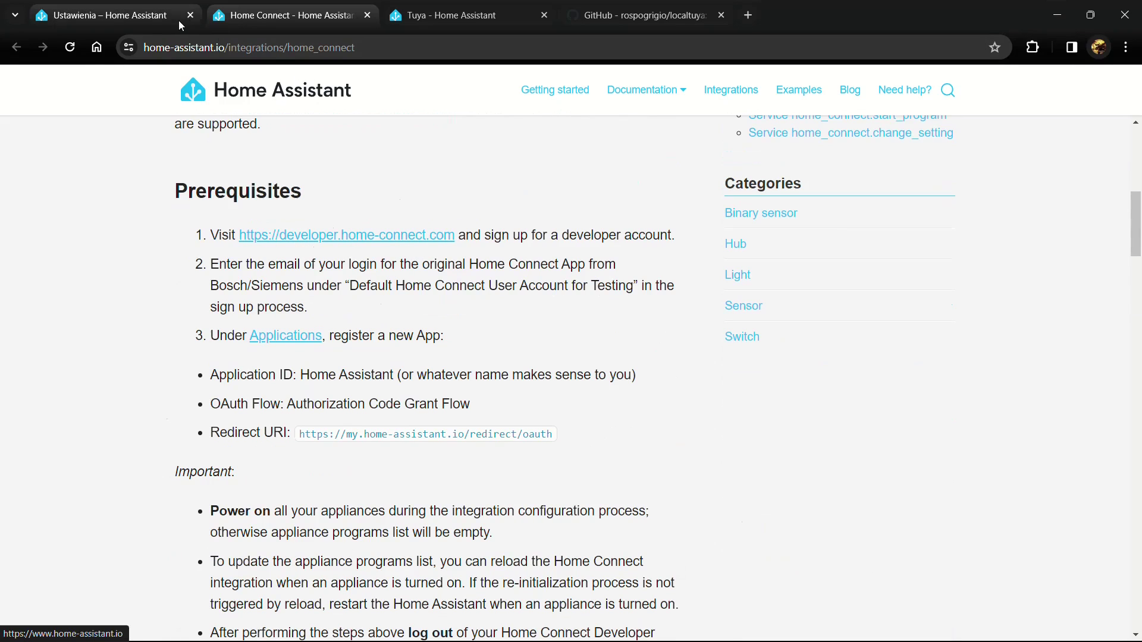
# Open the Dishwasher device of the Home Connect integration in Home Assistant and view its controls and sensors.
pyautogui.click(123, 20)
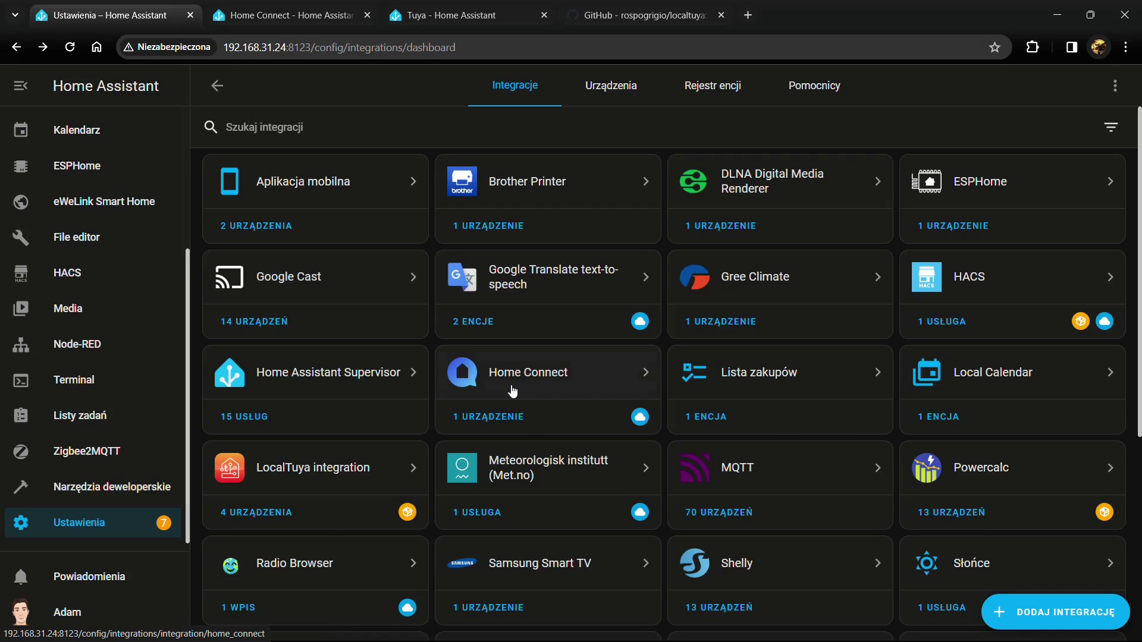
pyautogui.click(486, 416)
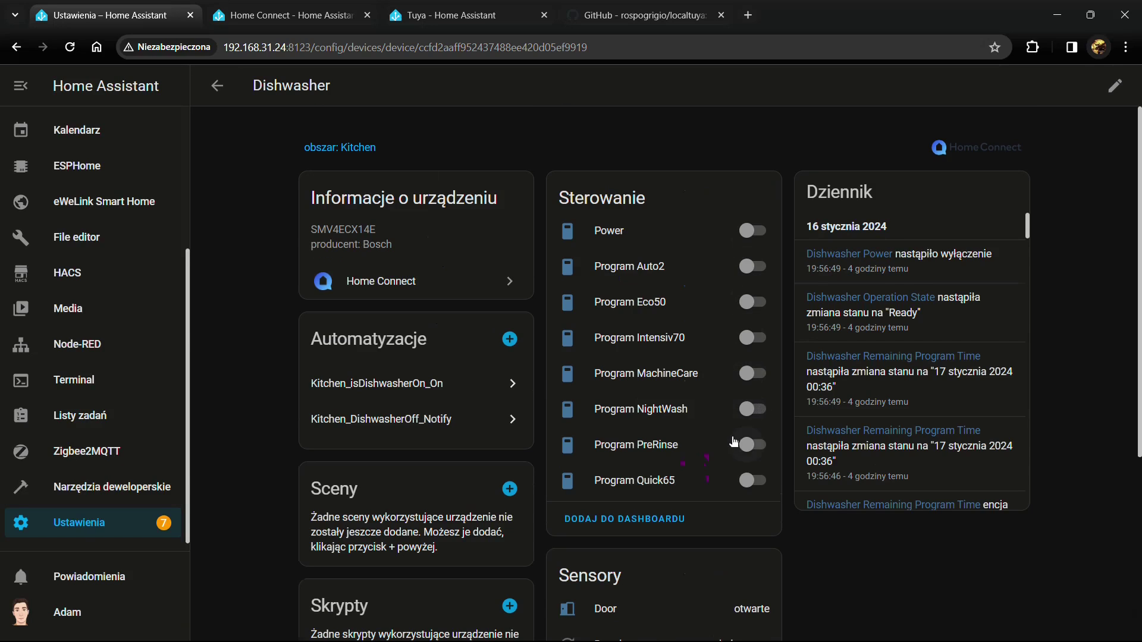
pyautogui.scroll(-5, 658, 390)
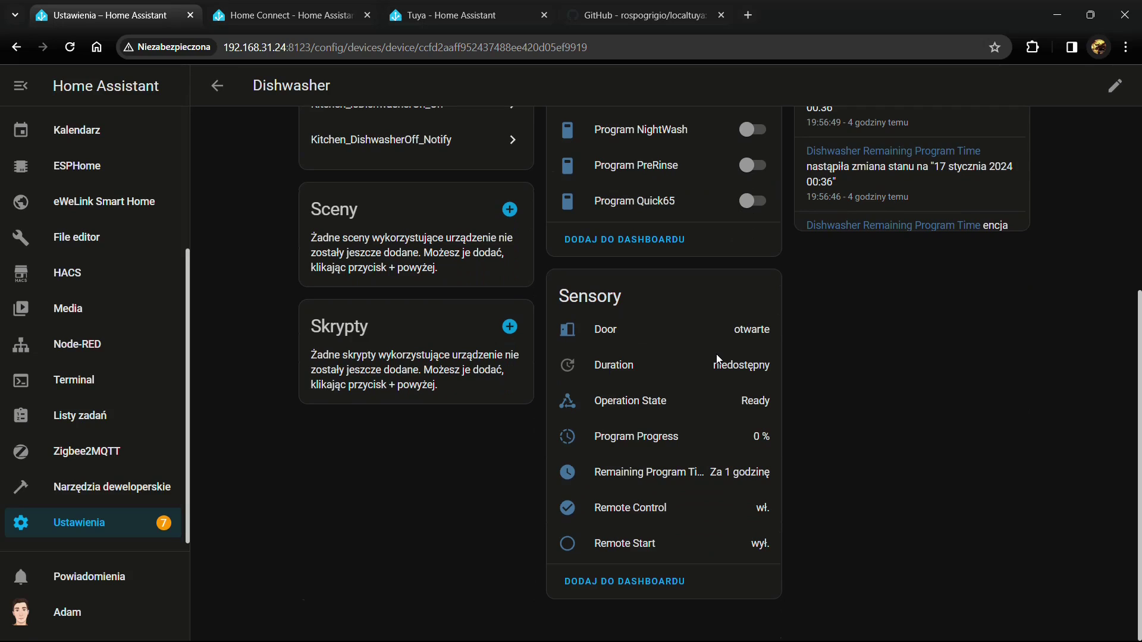
# Check the history of the dishwasher's Operation State and Program Progress sensors.
pyautogui.click(754, 410)
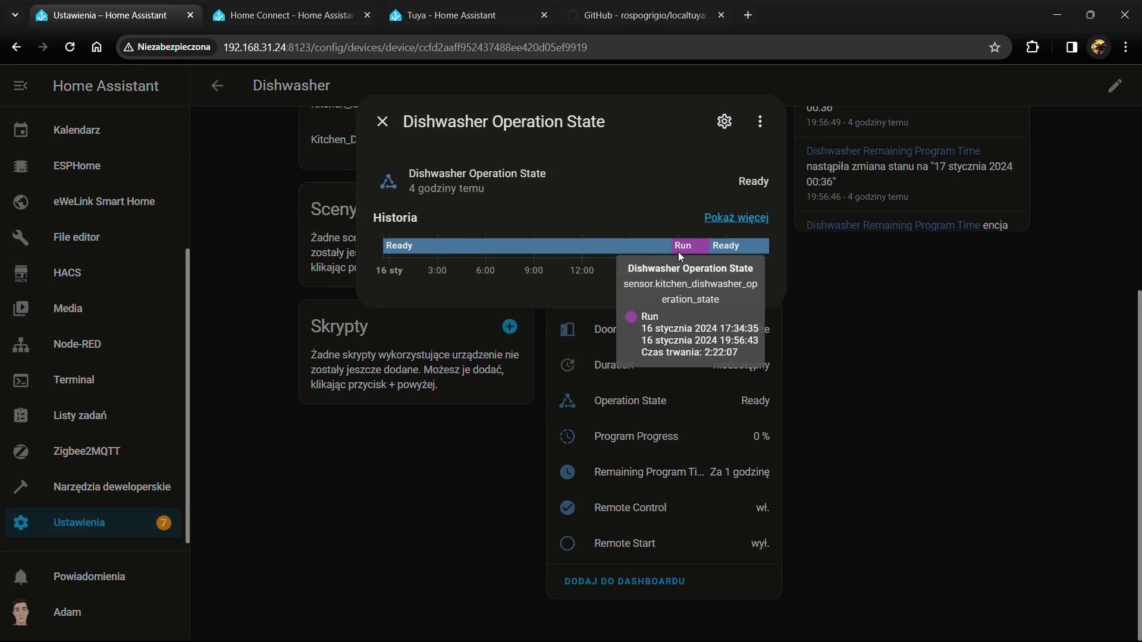
pyautogui.click(851, 417)
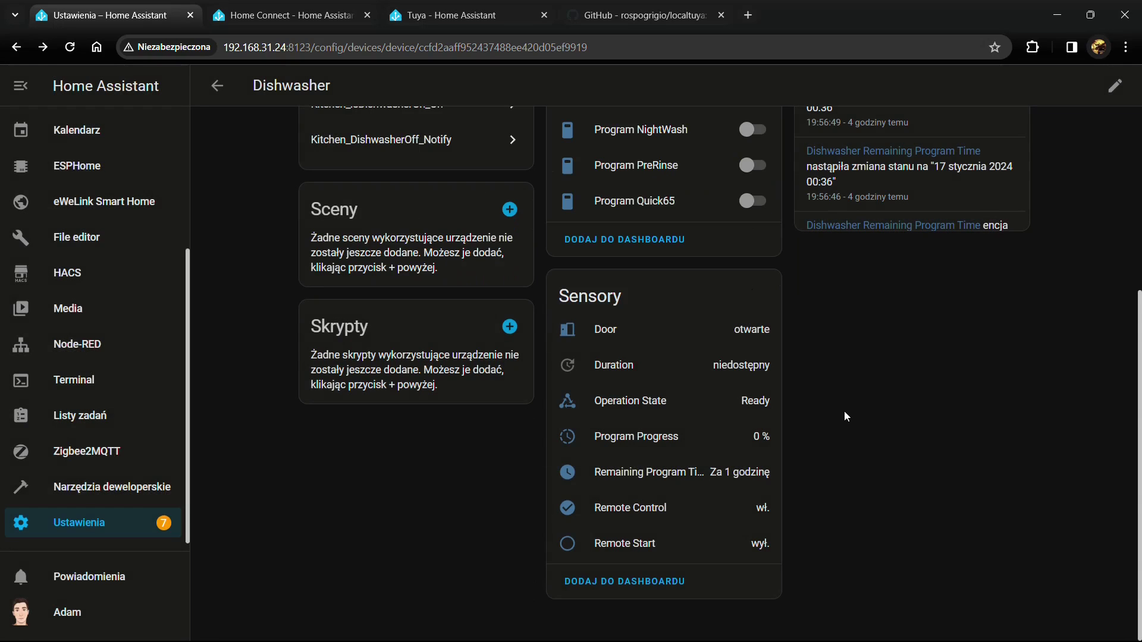
pyautogui.click(759, 443)
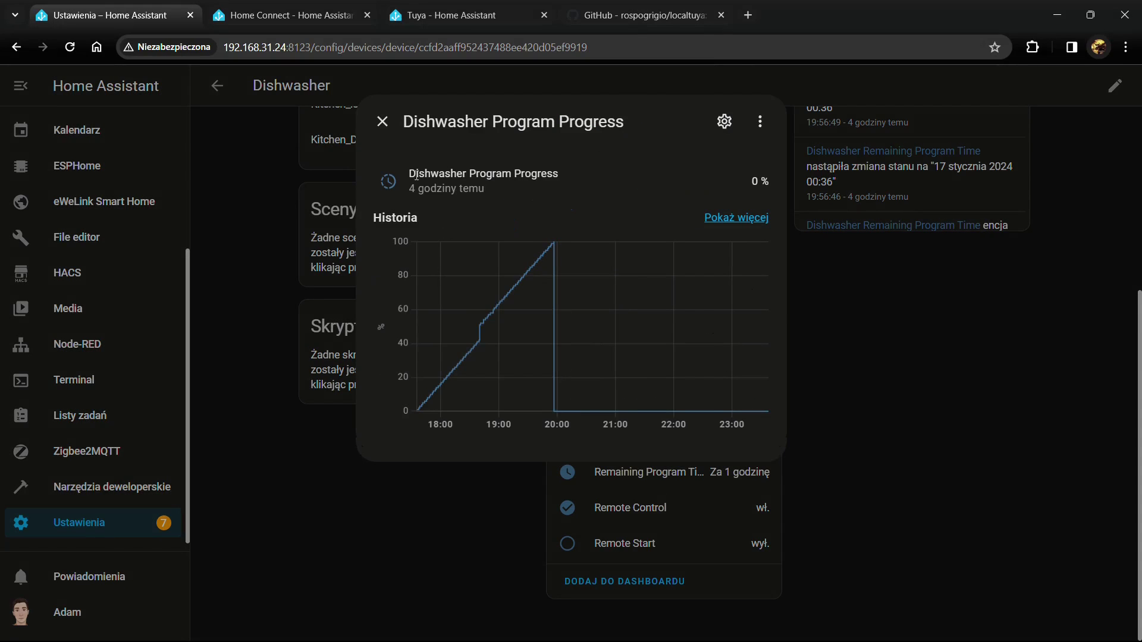
pyautogui.click(383, 123)
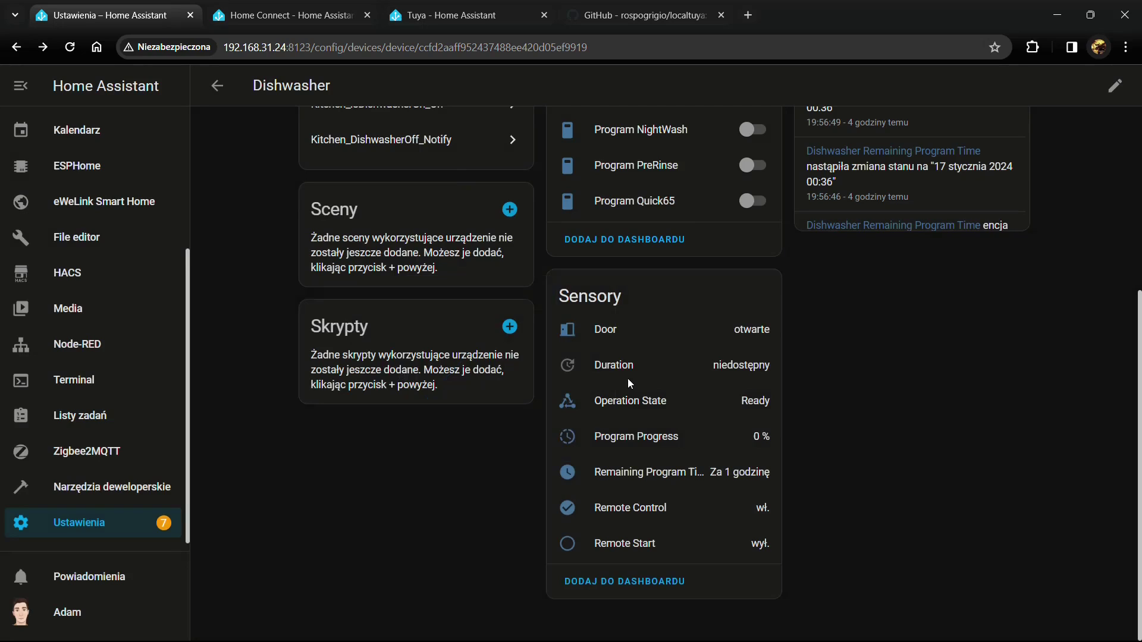
pyautogui.scroll(1, 628, 380)
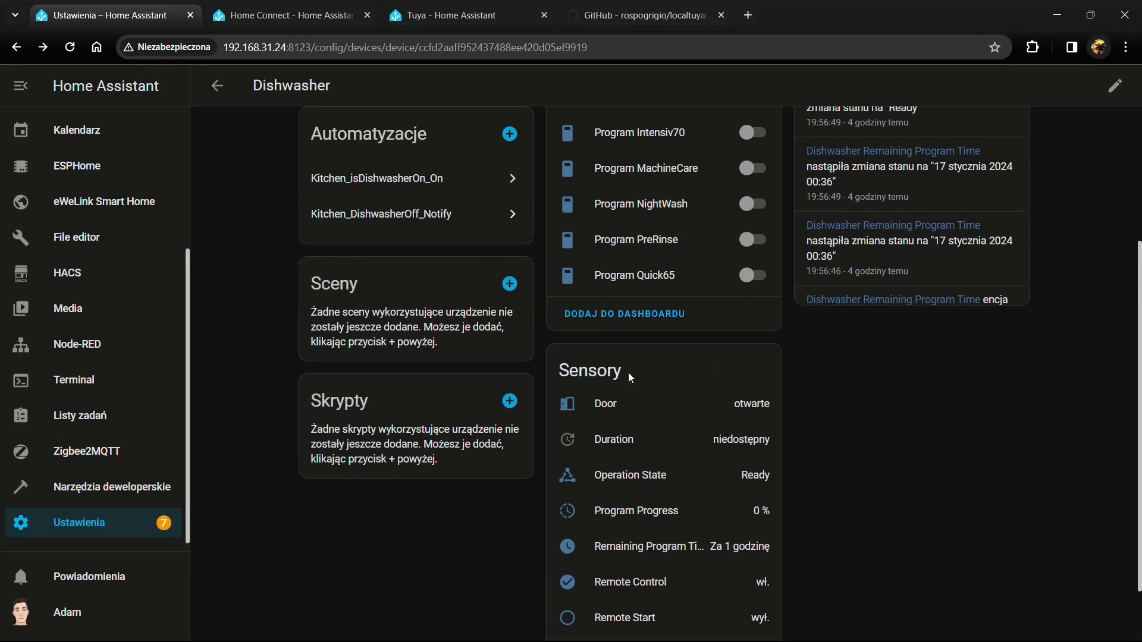
pyautogui.scroll(1, 653, 373)
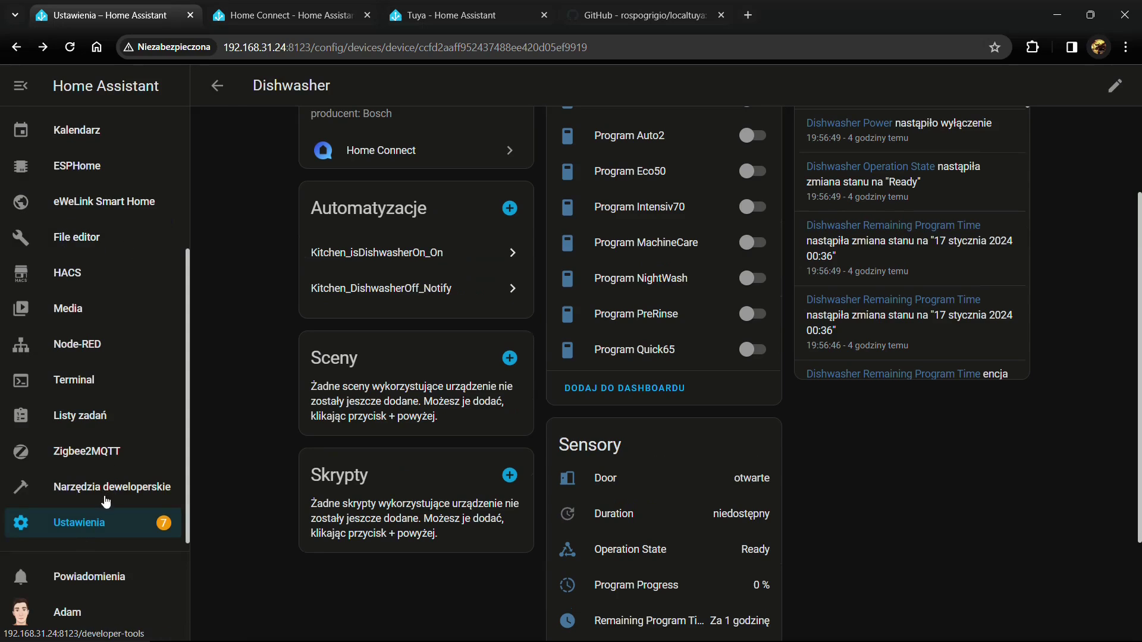
# Browse the add-on store to locate the File editor add-on.
pyautogui.click(83, 532)
pyautogui.click(516, 560)
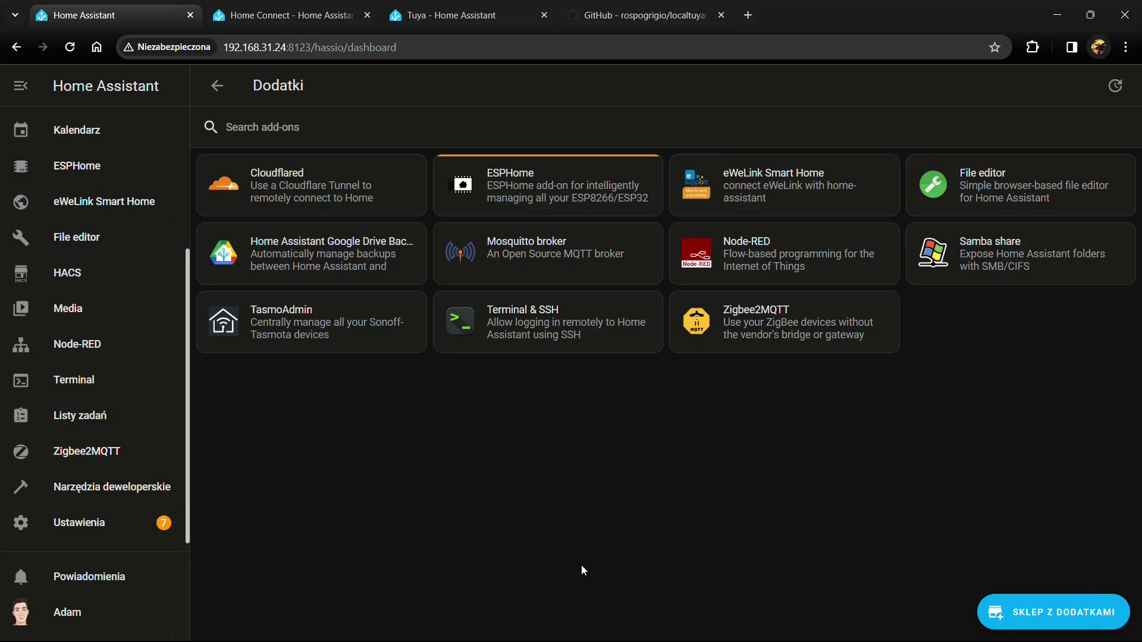
pyautogui.click(1031, 618)
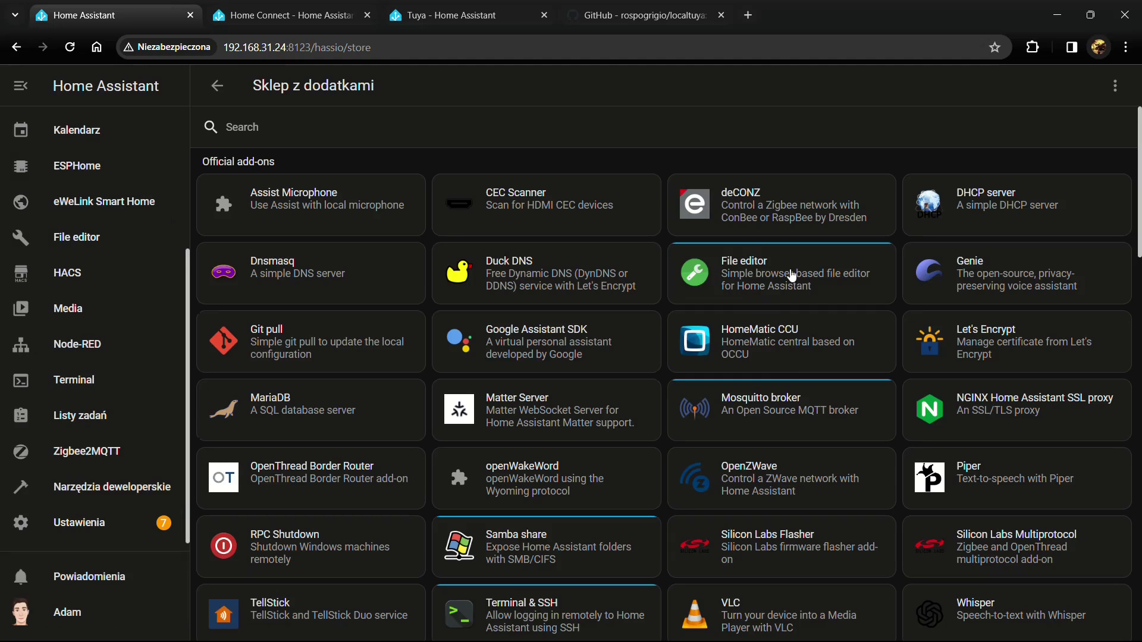
# Open configuration.yaml in File editor and go to the template section.
pyautogui.click(111, 237)
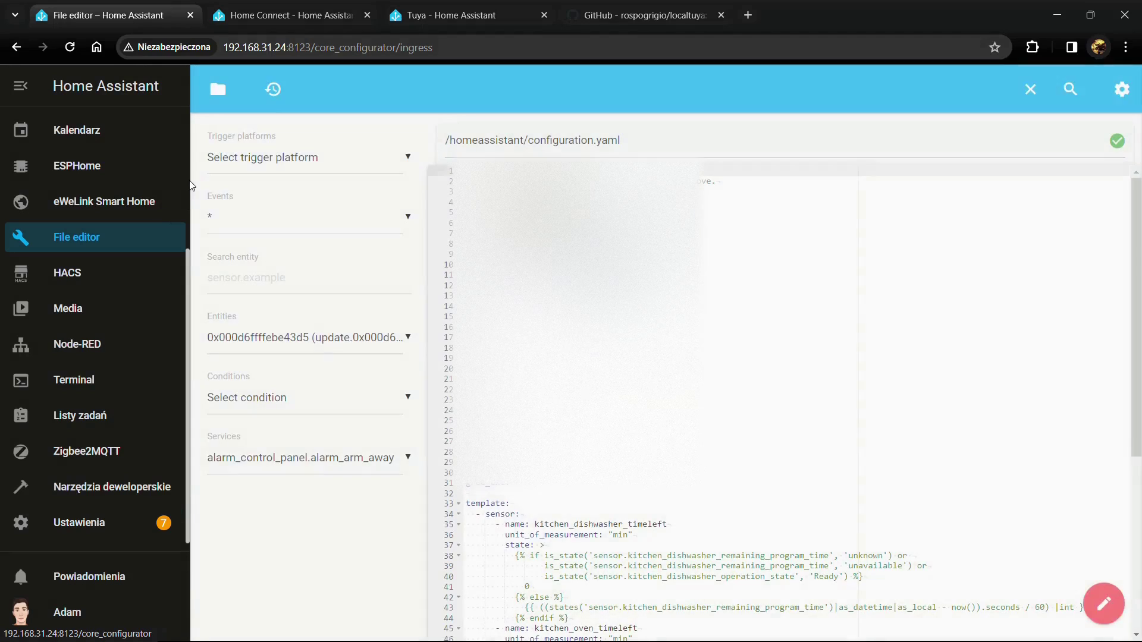
pyautogui.click(218, 89)
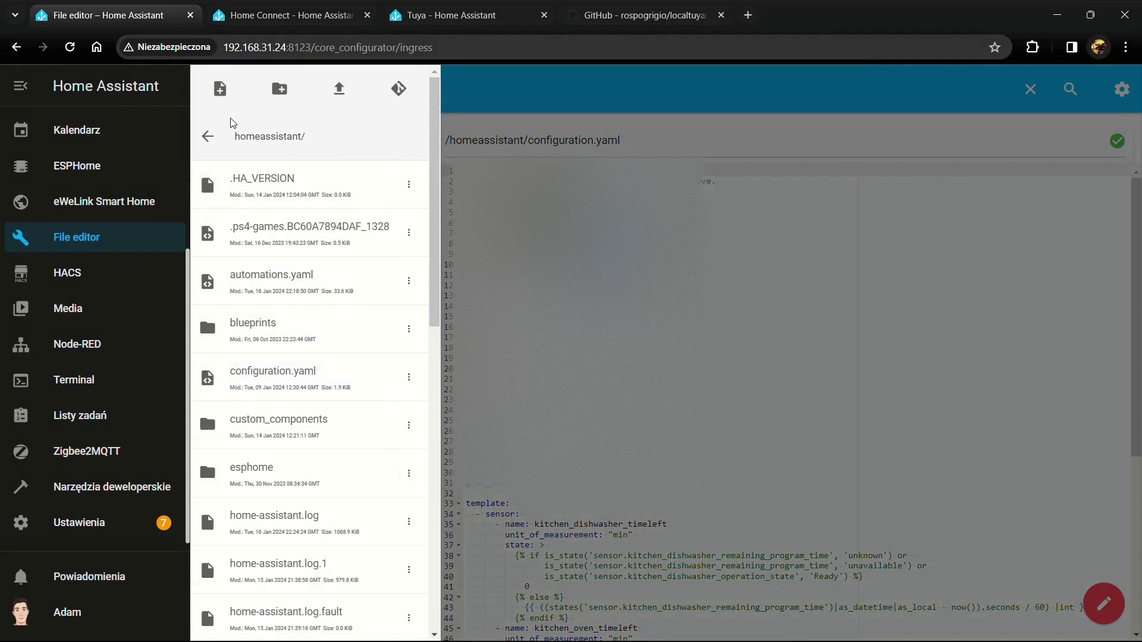
pyautogui.click(273, 383)
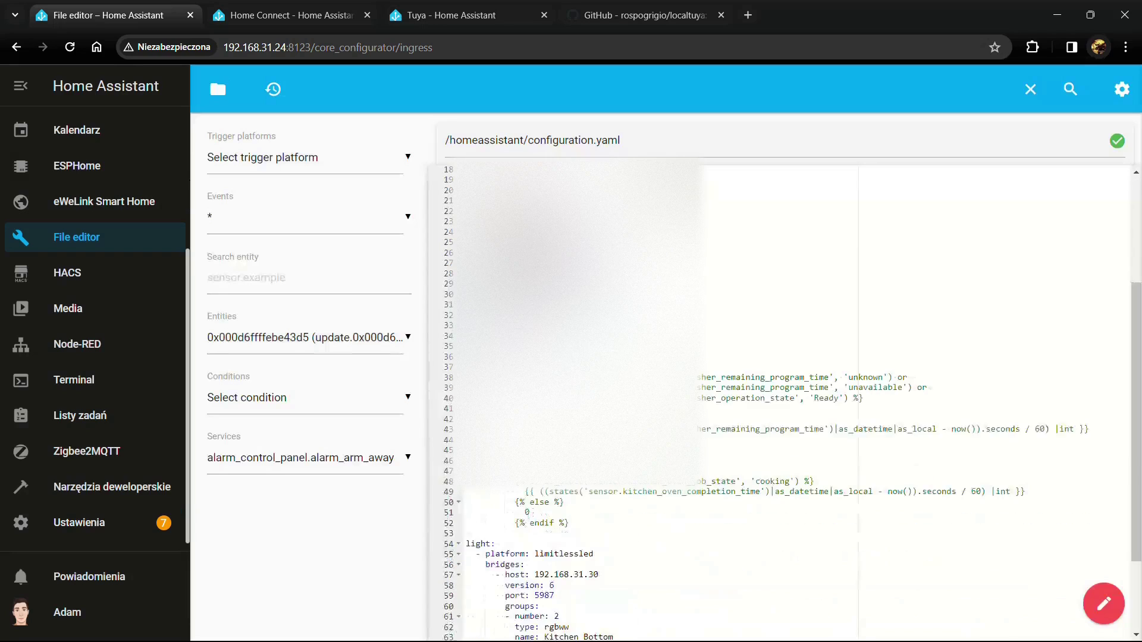
pyautogui.scroll(-3, 485, 232)
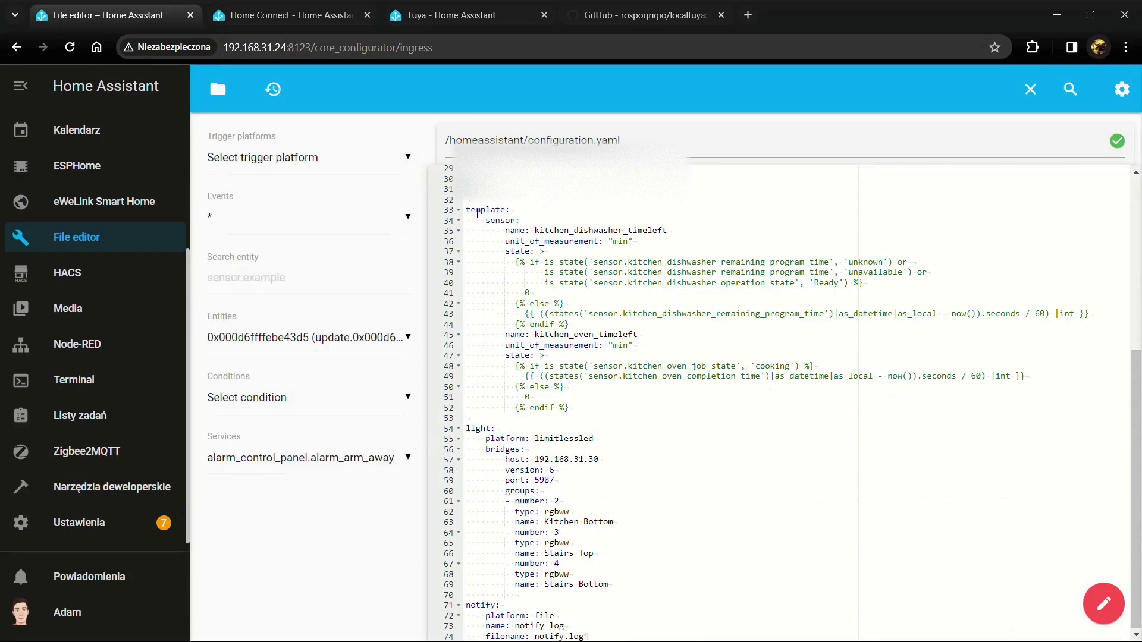
# Examine the template sensor header, including the kitchen_dishwasher_timeleft name and unit of measurement.
pyautogui.moveTo(467, 211); pyautogui.dragTo(548, 290)
pyautogui.click(566, 221)
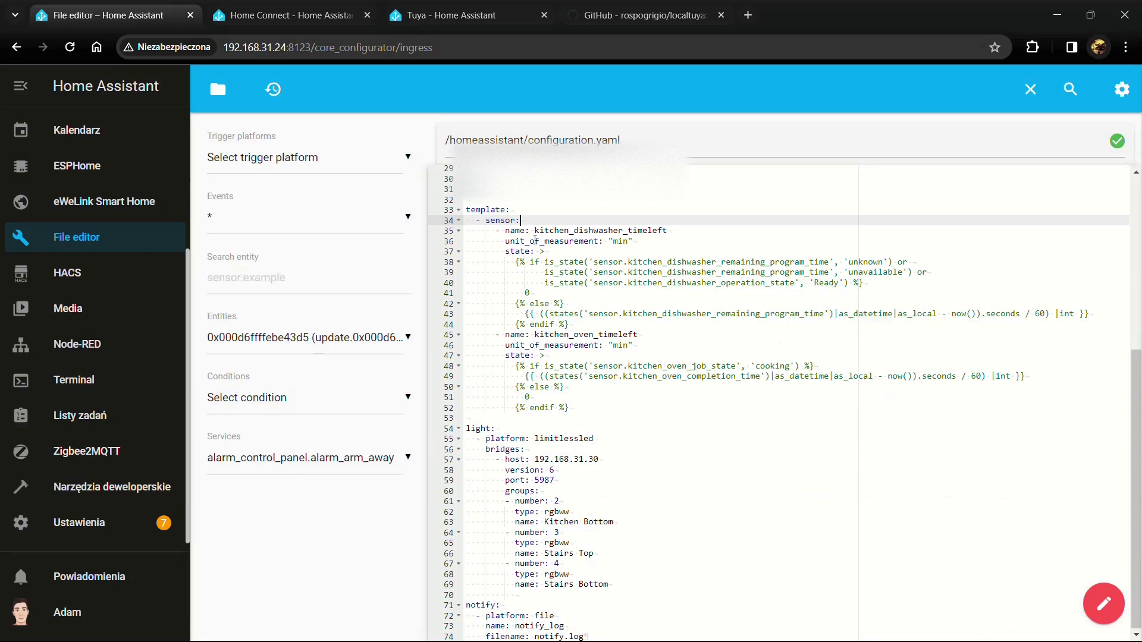
pyautogui.moveTo(474, 220); pyautogui.dragTo(510, 244)
pyautogui.click(704, 253)
pyautogui.press('End')
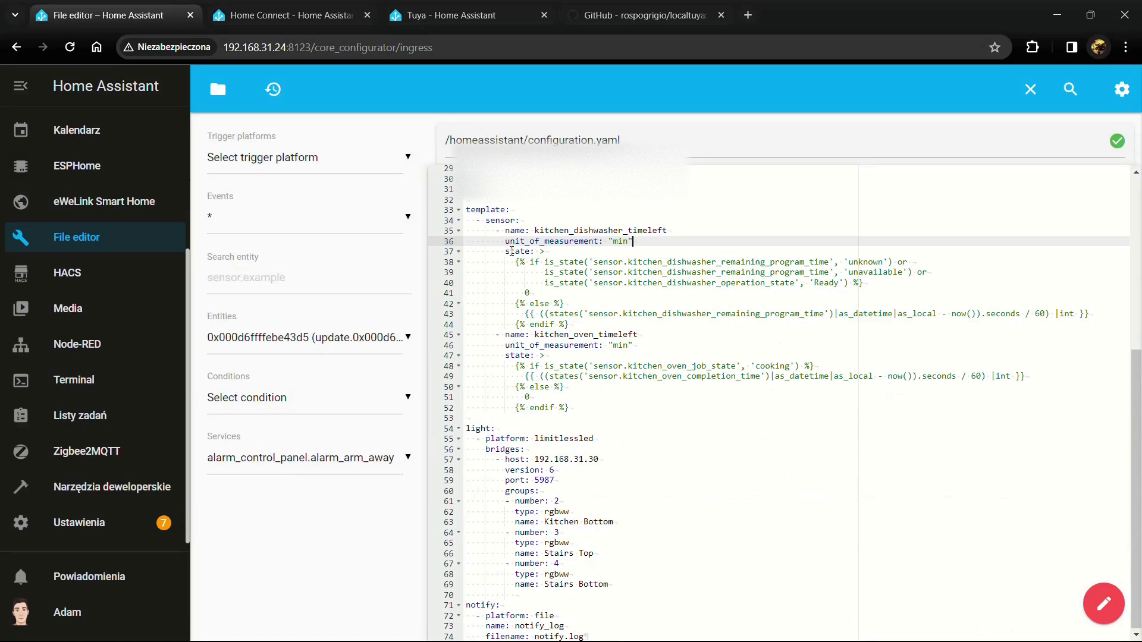
# Examine the if condition in the kitchen_dishwasher_timeleft state template and the value it returns when met.
pyautogui.moveTo(520, 264); pyautogui.dragTo(571, 325)
pyautogui.click(585, 274)
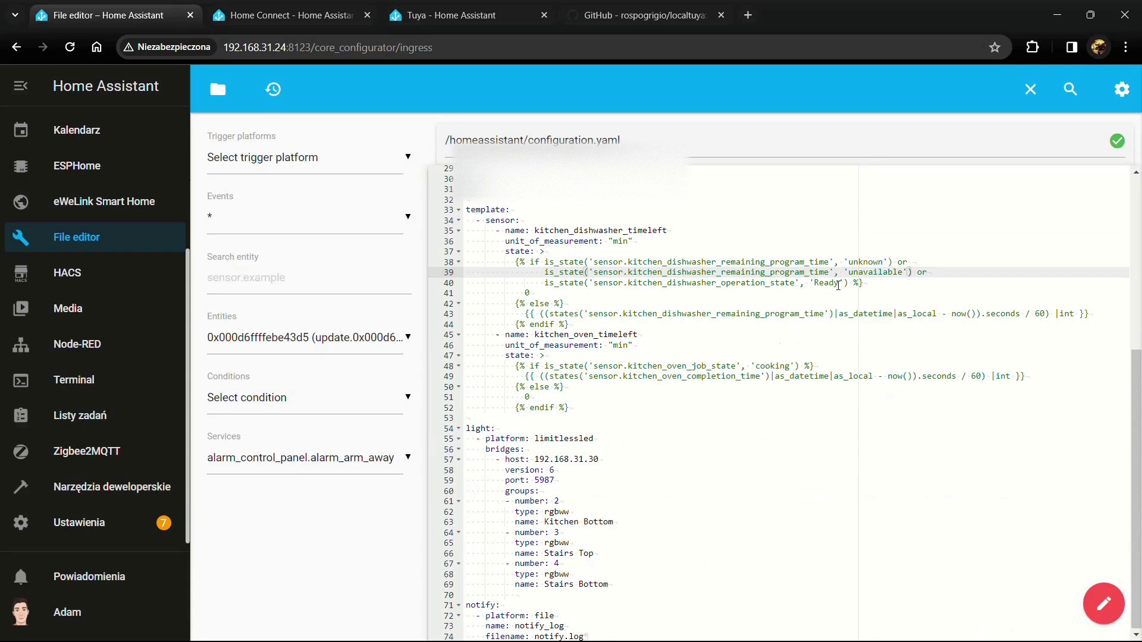
pyautogui.click(546, 297)
pyautogui.press('Home')
pyautogui.hotkey('shift', 'Home')
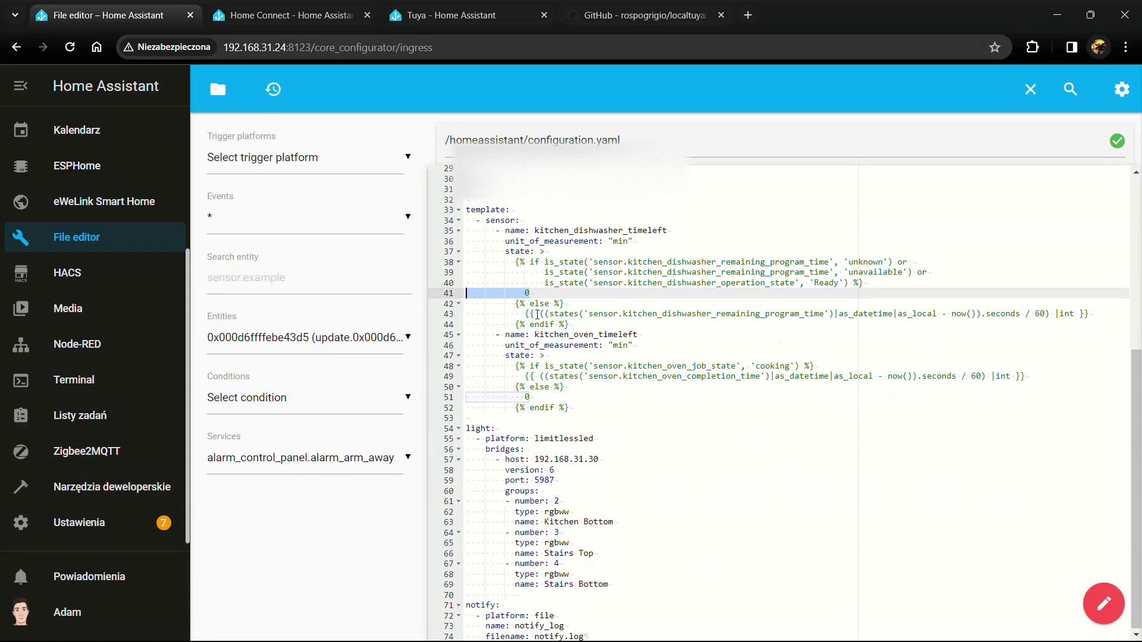
# Examine the else formula that calculates the dishwasher's remaining minutes, along with the whole kitchen_dishwasher_timeleft definition.
pyautogui.moveTo(522, 313); pyautogui.dragTo(987, 314)
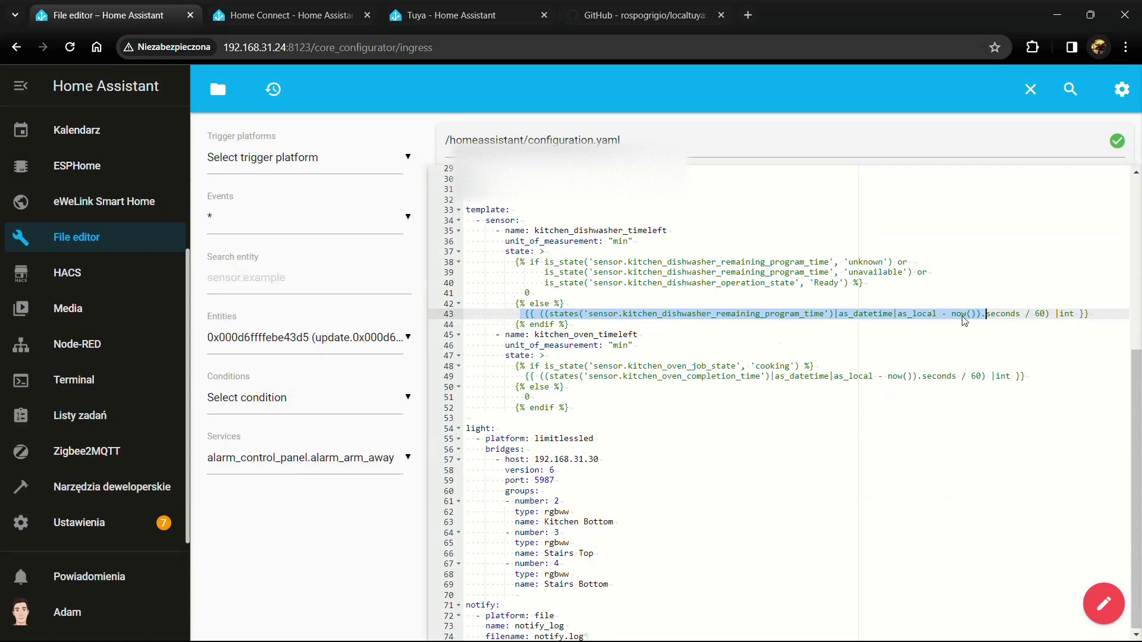
pyautogui.click(961, 314)
pyautogui.moveTo(1095, 311); pyautogui.dragTo(533, 318)
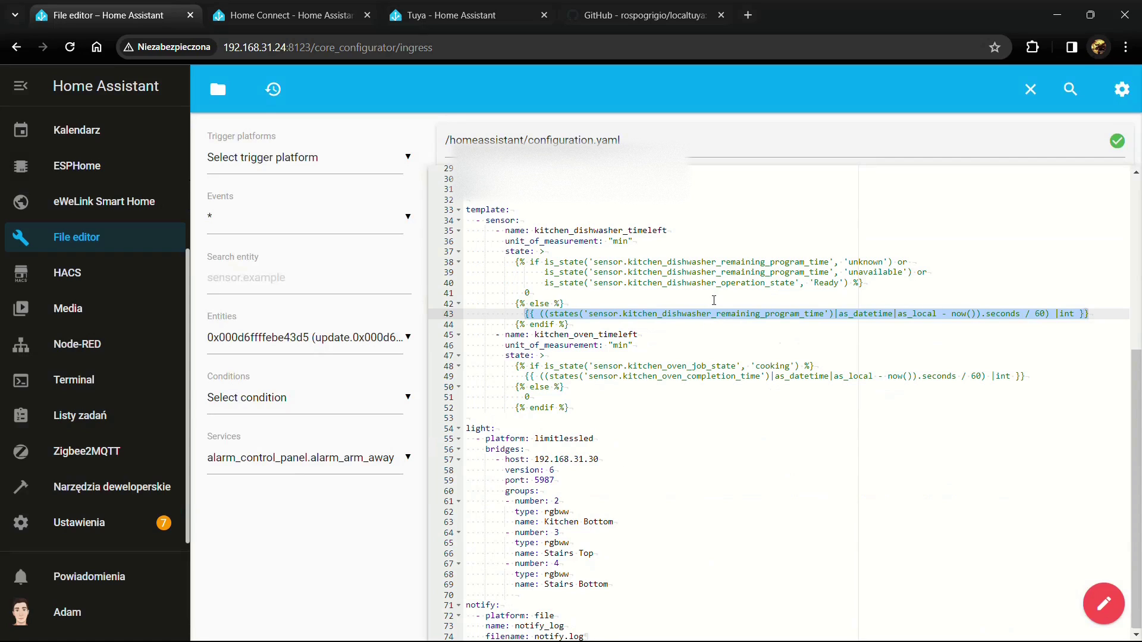
pyautogui.moveTo(720, 321); pyautogui.dragTo(398, 238)
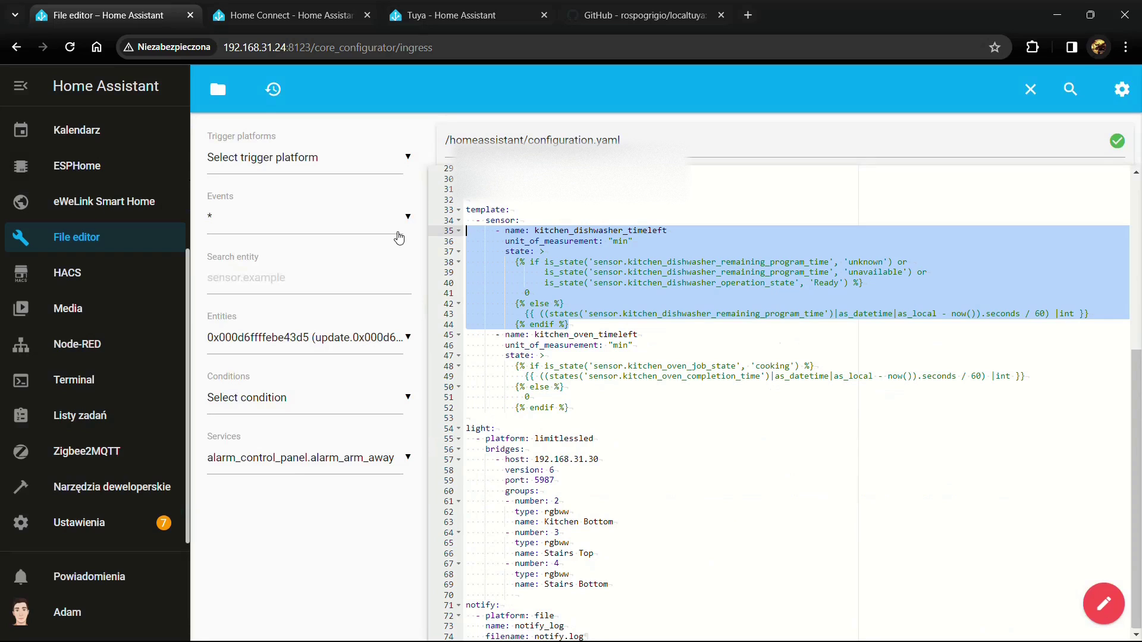
pyautogui.click(599, 262)
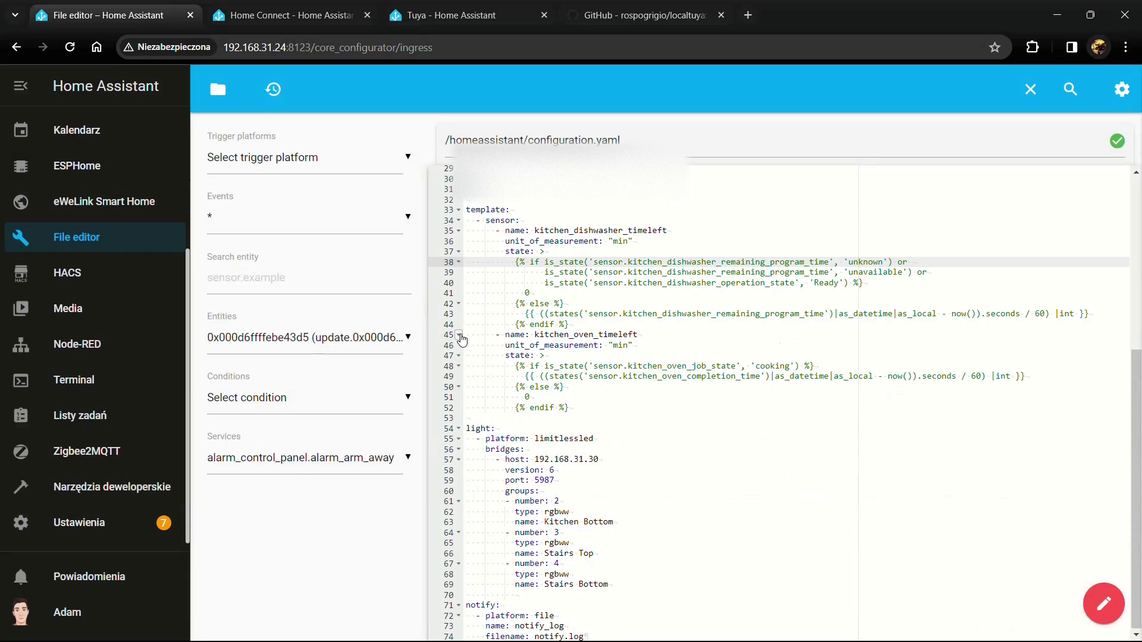
# Examine the kitchen_oven_timeleft template sensor and compare it with the dishwasher sensor above it.
pyautogui.moveTo(469, 333); pyautogui.dragTo(596, 409)
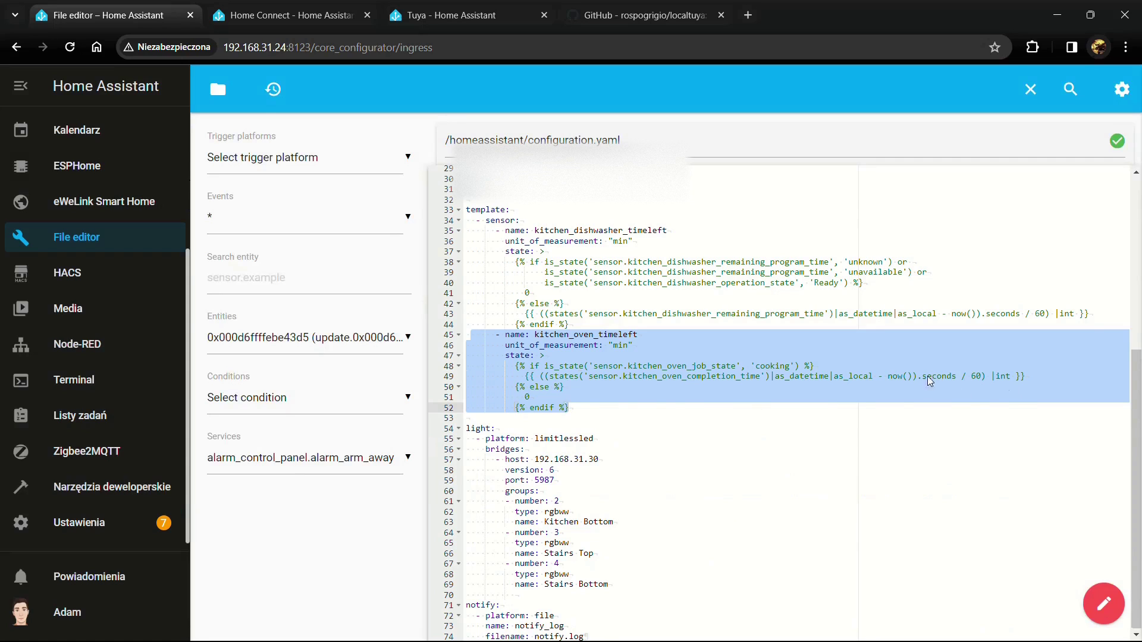
pyautogui.click(721, 367)
pyautogui.moveTo(567, 240); pyautogui.dragTo(571, 286)
pyautogui.click(649, 415)
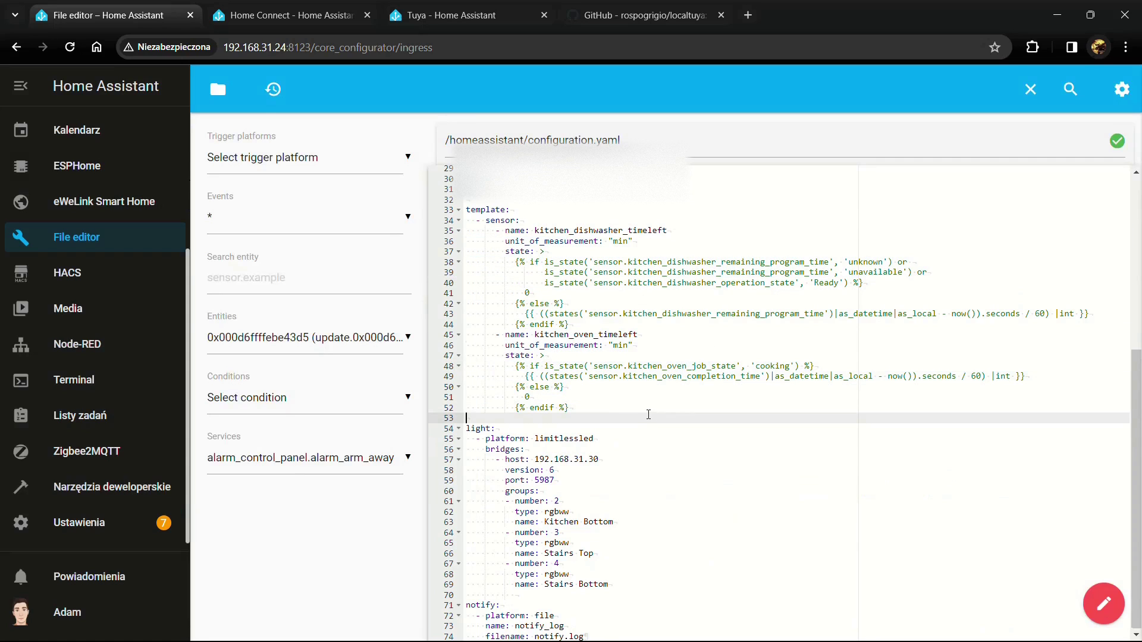
pyautogui.moveTo(598, 413); pyautogui.dragTo(433, 334)
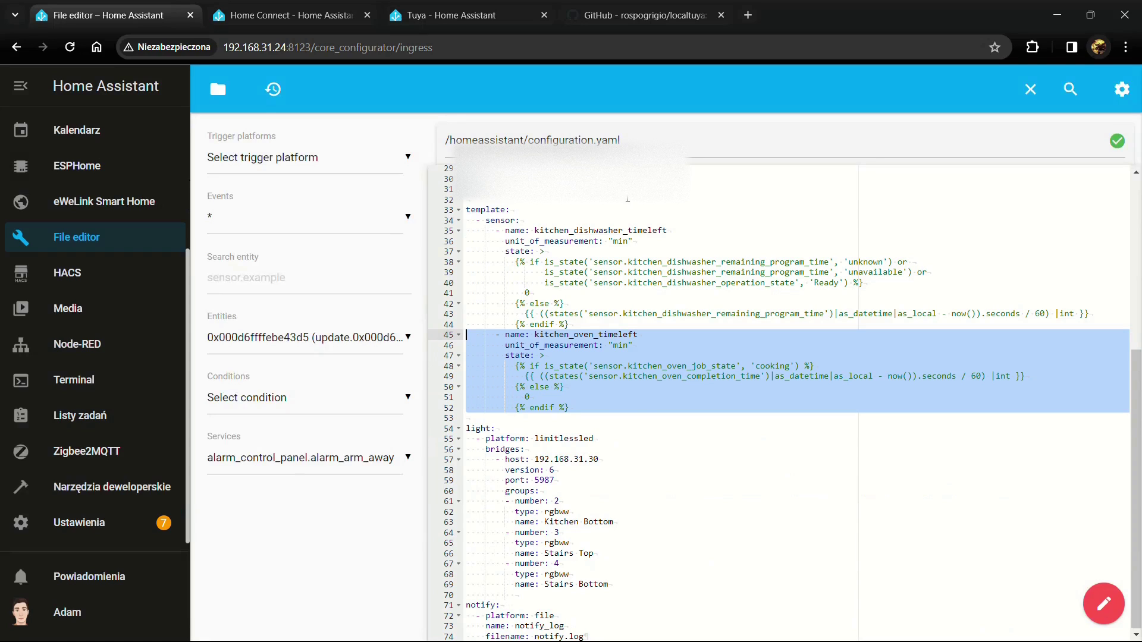
pyautogui.click(531, 231)
pyautogui.scroll(1, 505, 265)
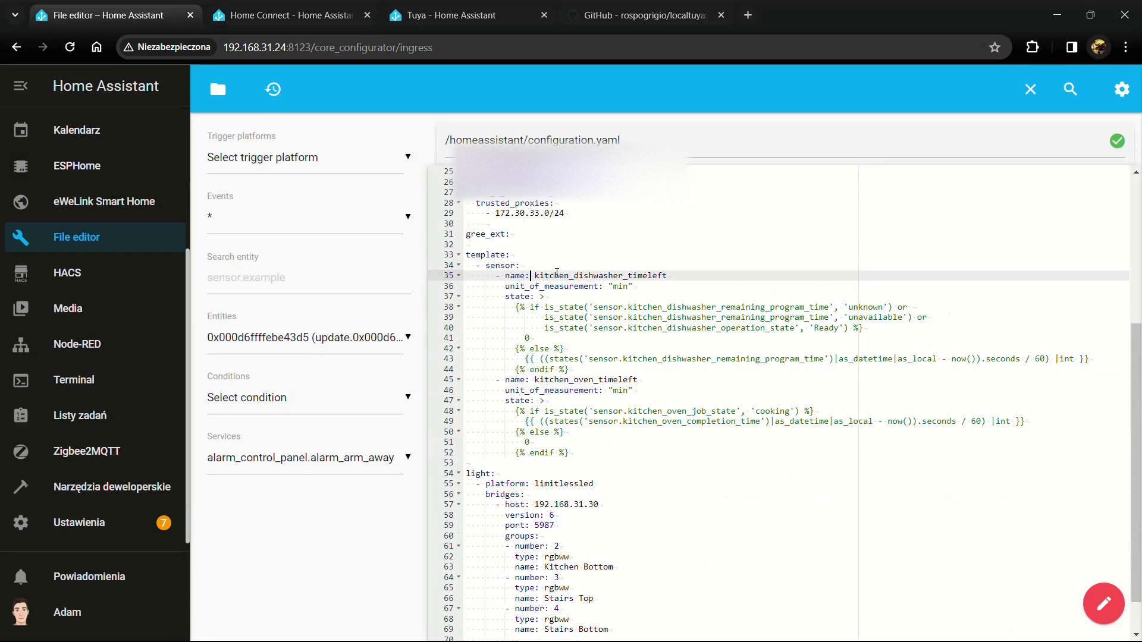
# Open the living room view of the Przegląd dashboard and inspect the history graph of kitchen_dishwasher_timeleft.
pyautogui.scroll(4, 157, 187)
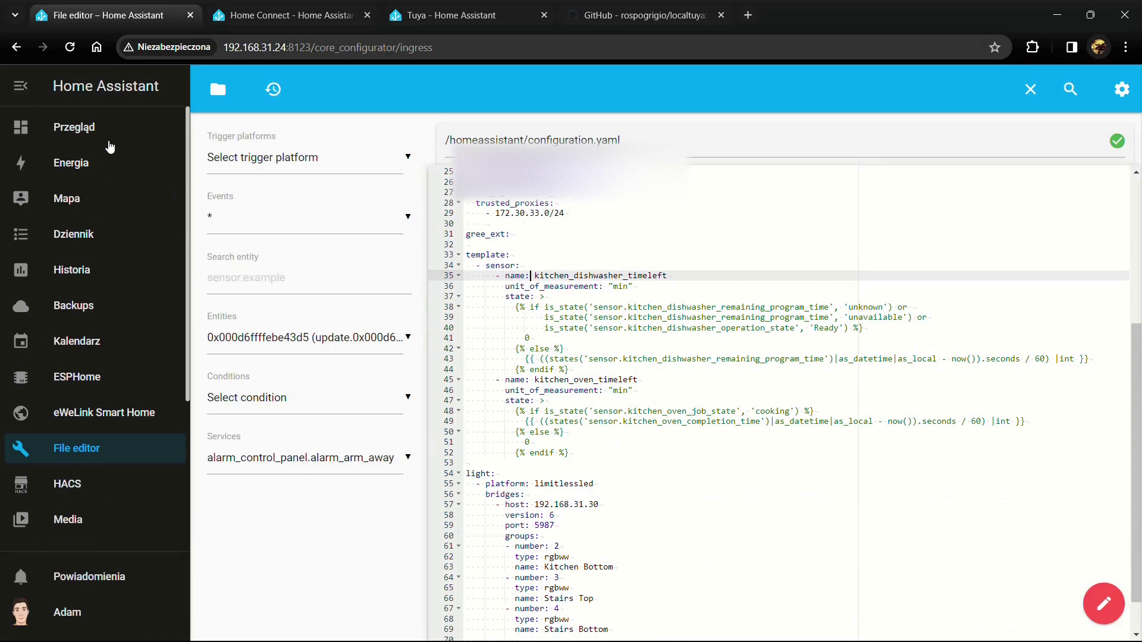
pyautogui.click(102, 137)
pyautogui.click(282, 106)
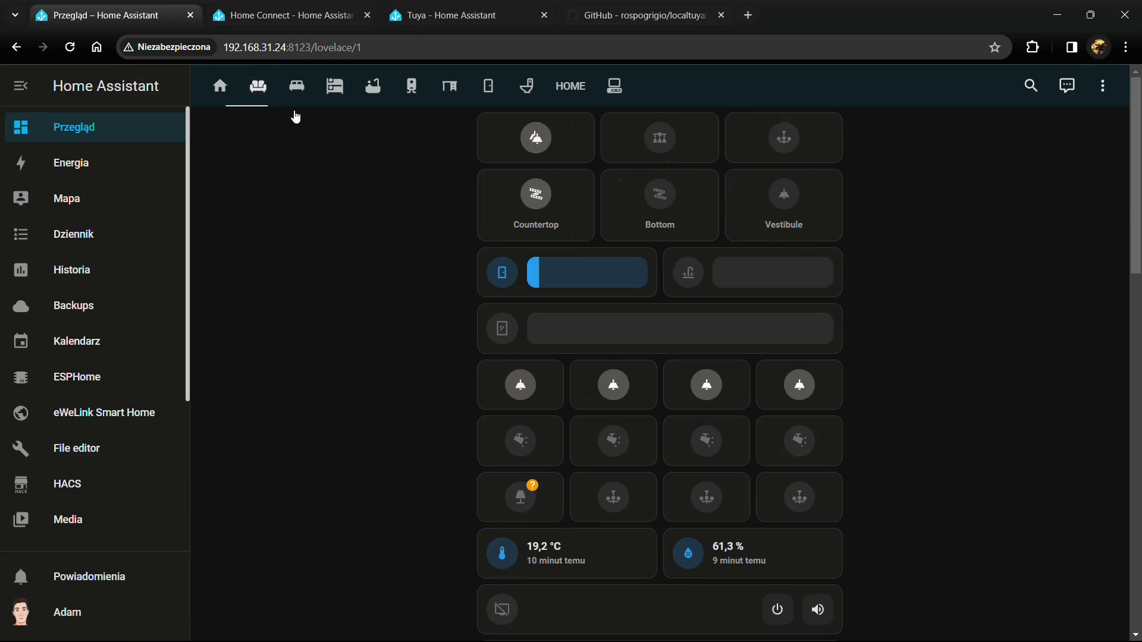
pyautogui.scroll(-15, 515, 255)
pyautogui.scroll(3, 533, 270)
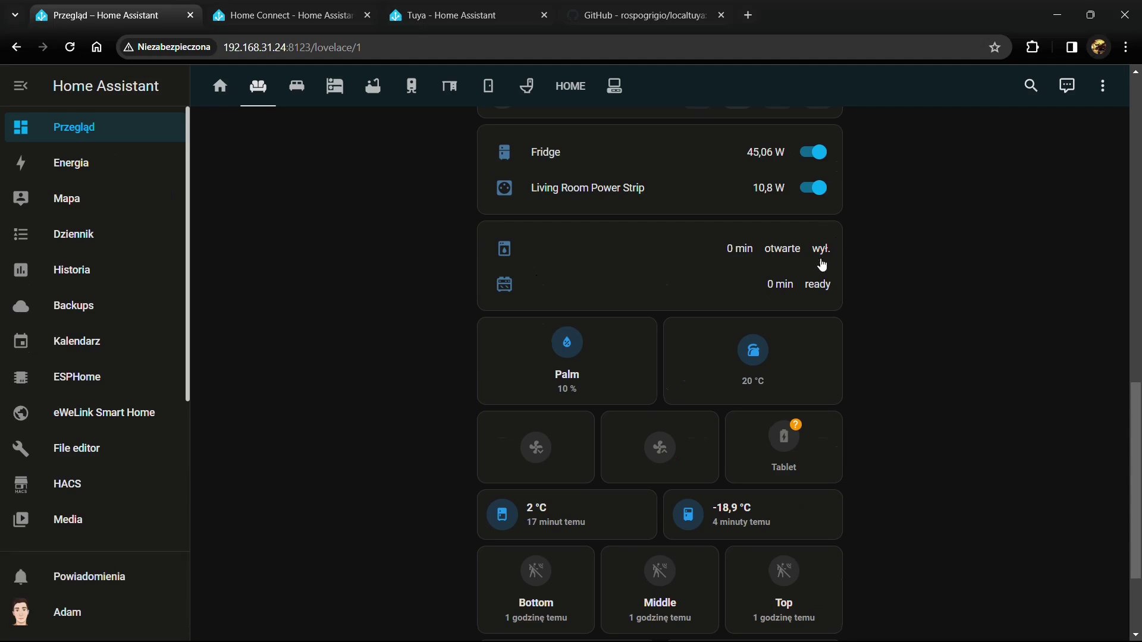
pyautogui.click(736, 254)
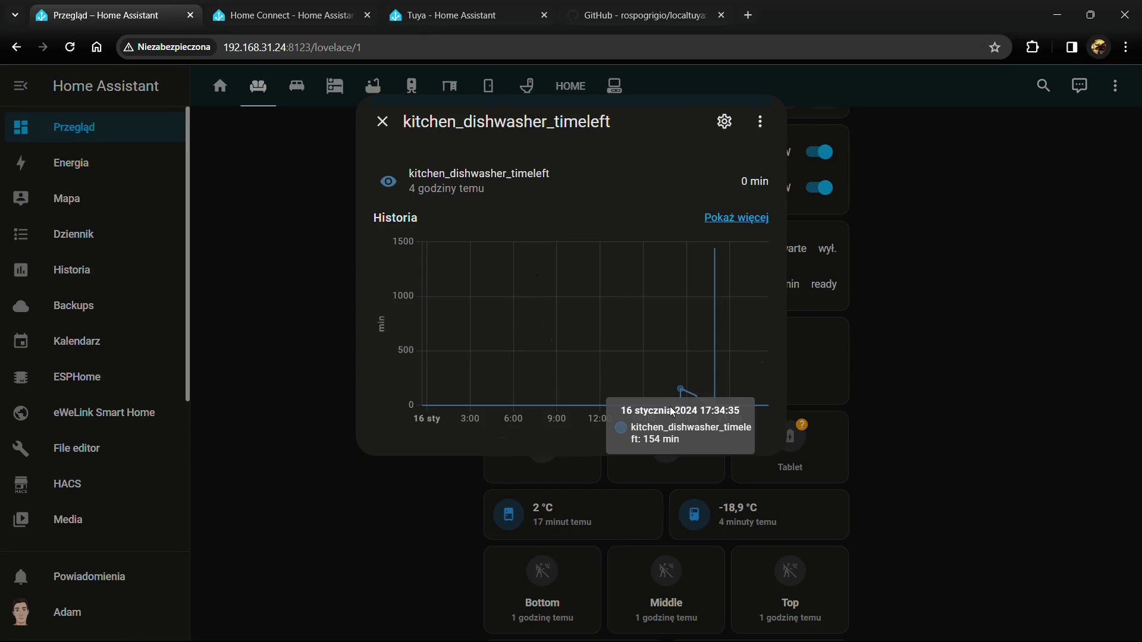
pyautogui.moveTo(673, 398)
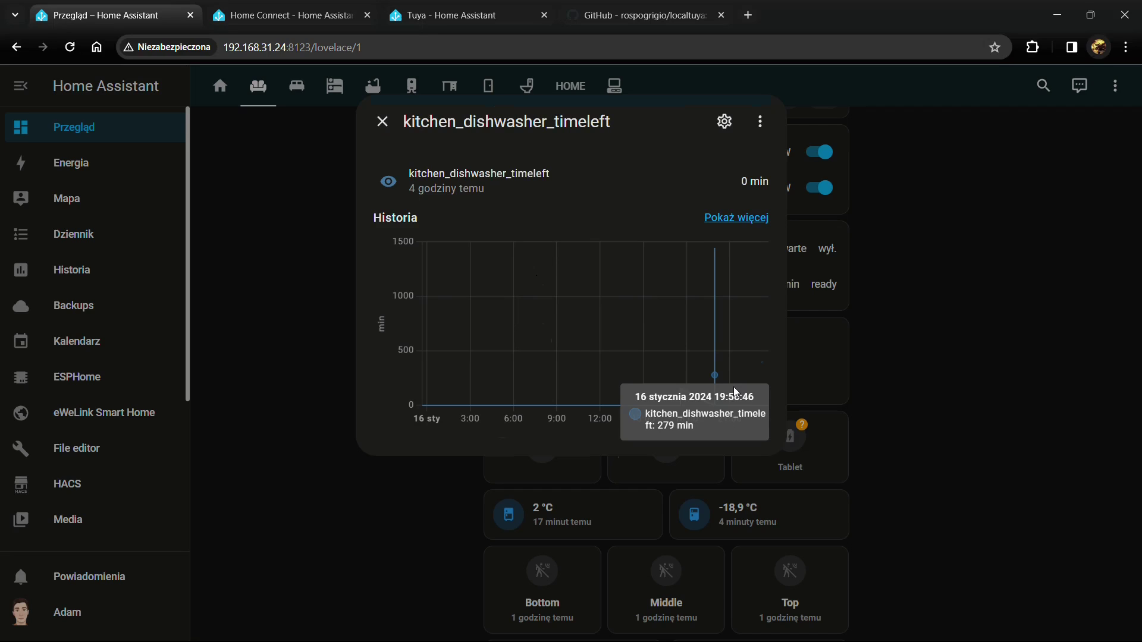
# Close the dishwasher sensor's history and locate the kitchen_isDishwasherOn helper in the Pomocnicy list.
pyautogui.click(383, 121)
pyautogui.scroll(3, 780, 257)
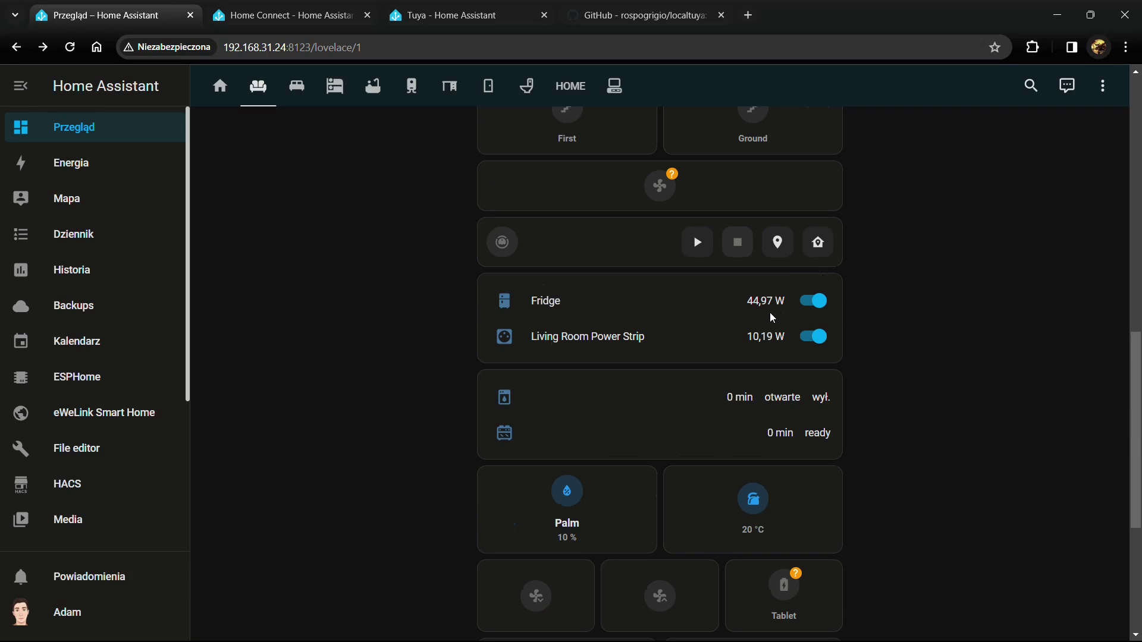
pyautogui.scroll(-3, 125, 364)
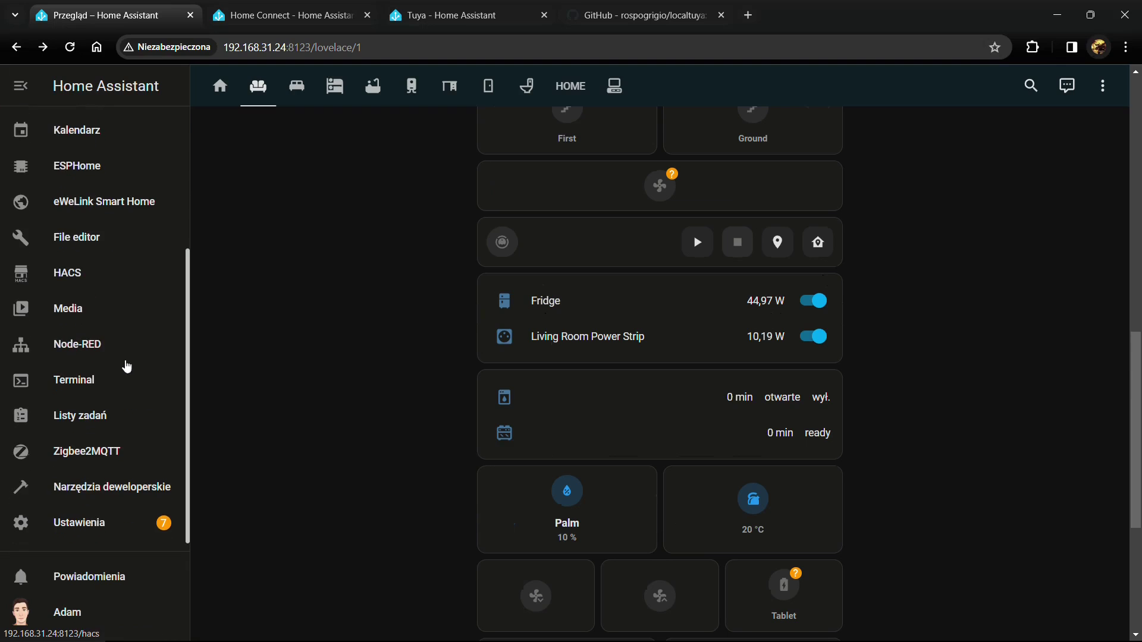
pyautogui.click(90, 532)
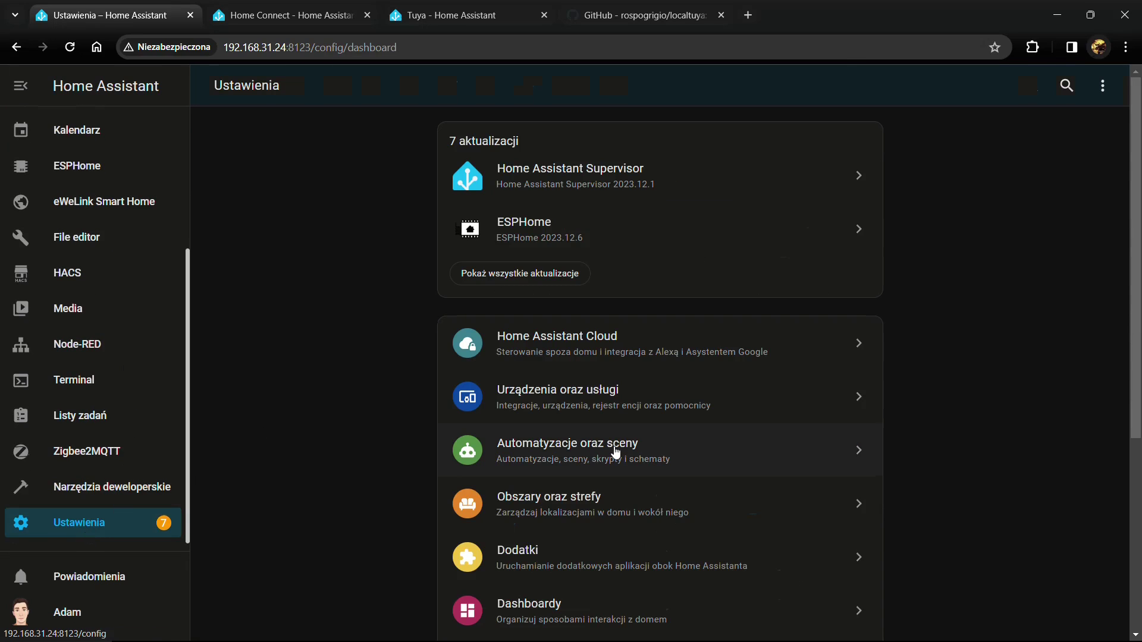
pyautogui.click(650, 410)
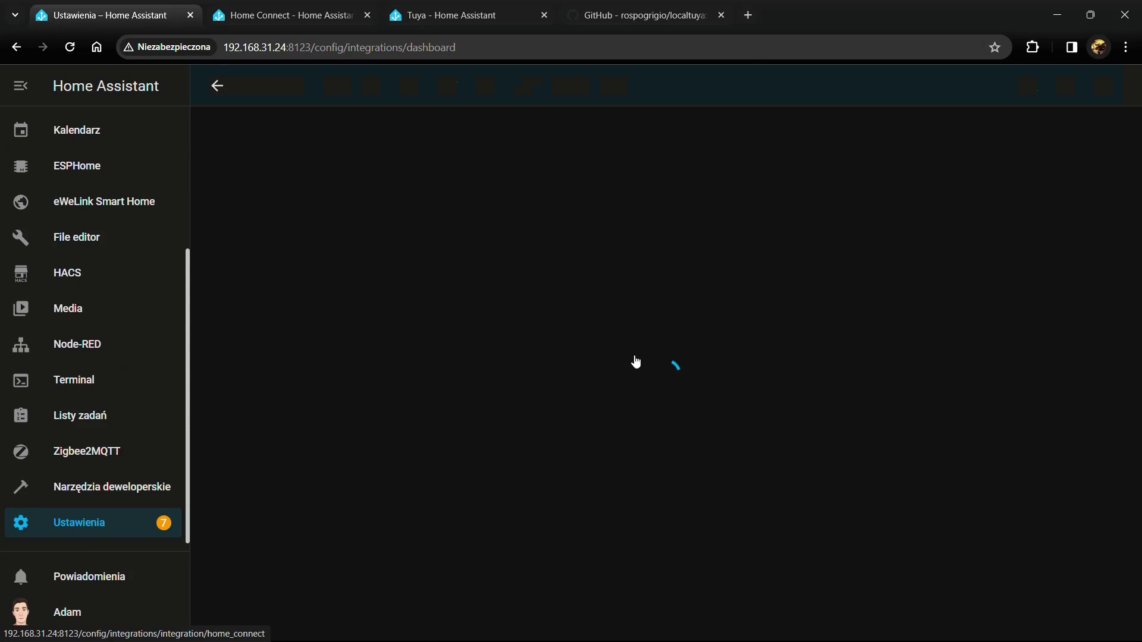
pyautogui.click(817, 89)
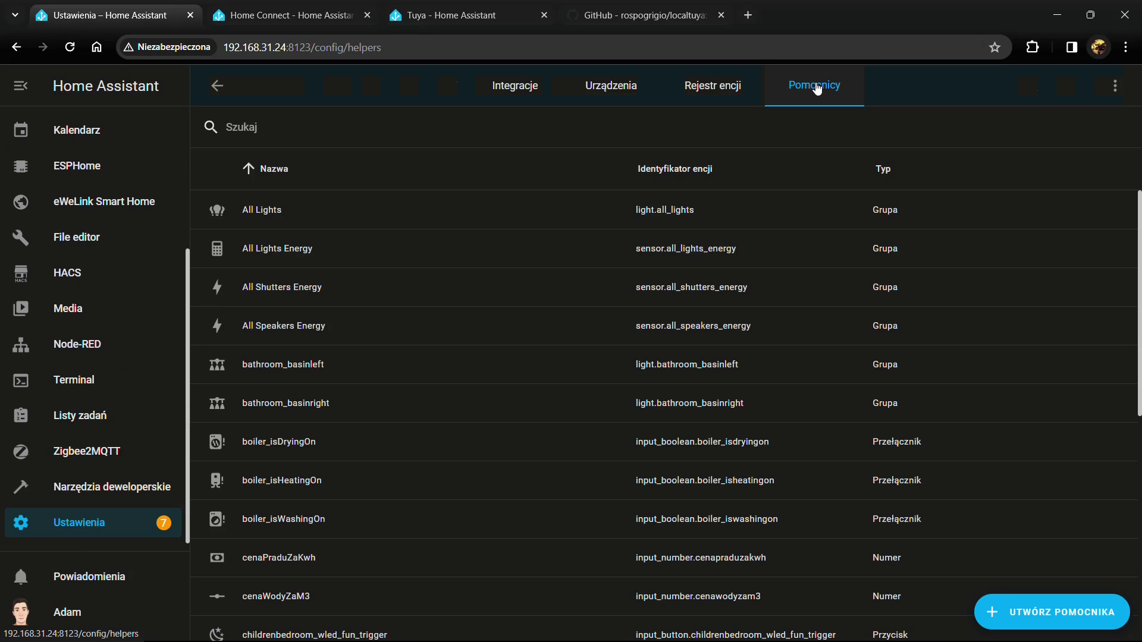
pyautogui.scroll(-3, 1019, 500)
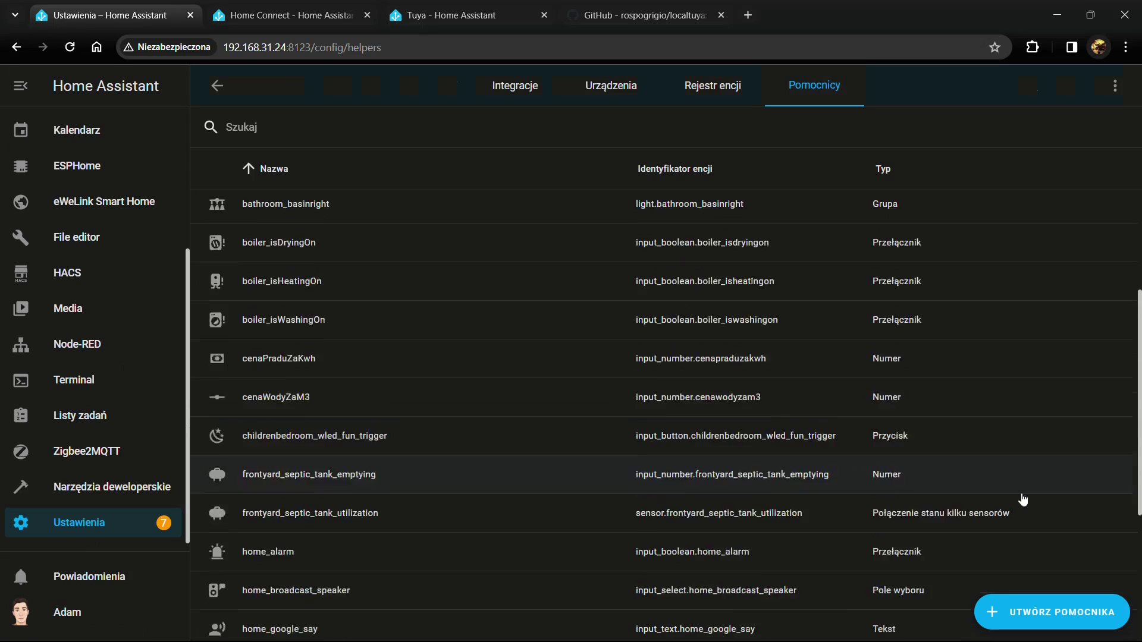
pyautogui.scroll(1, 1037, 578)
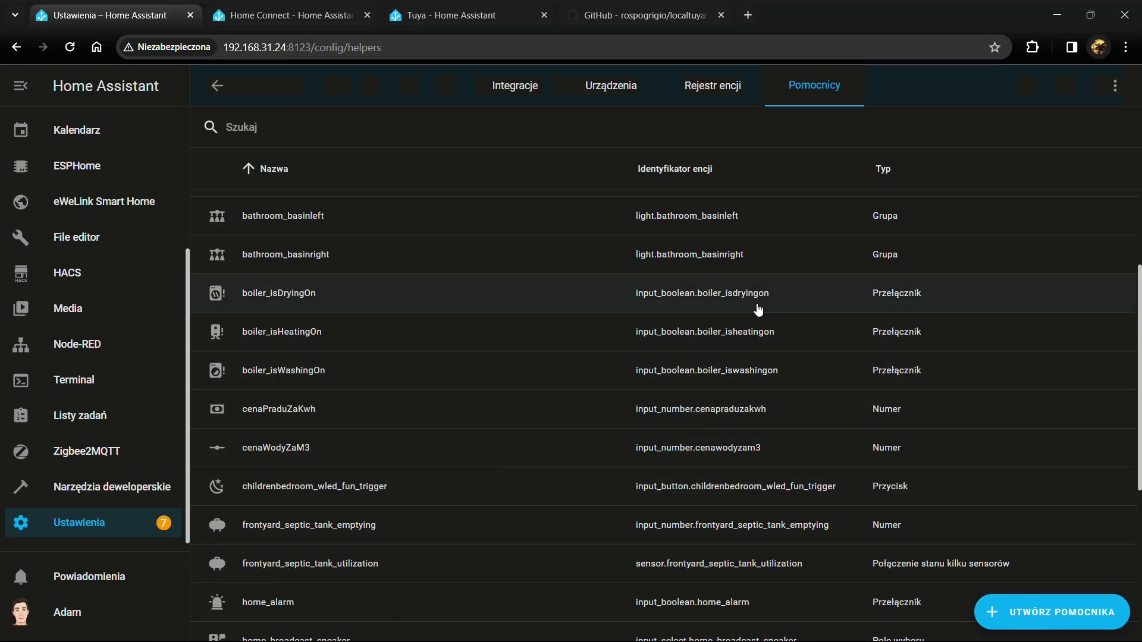
pyautogui.scroll(-5, 313, 342)
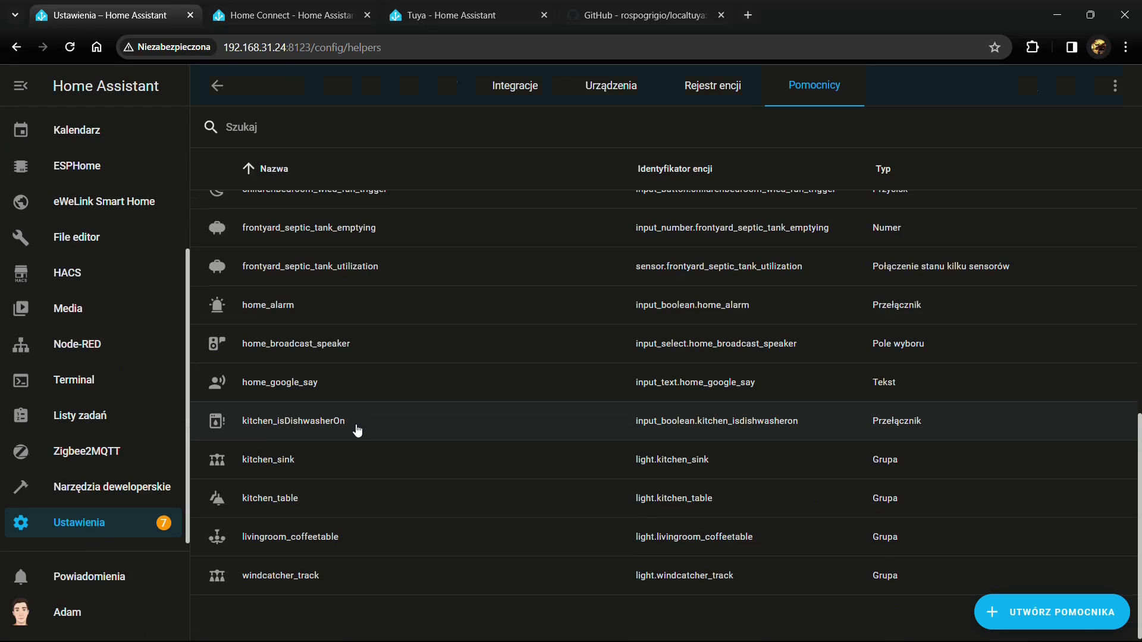
# Find the Kitchen_isDishwasherOn_On automation among the automations and open it.
pyautogui.click(98, 528)
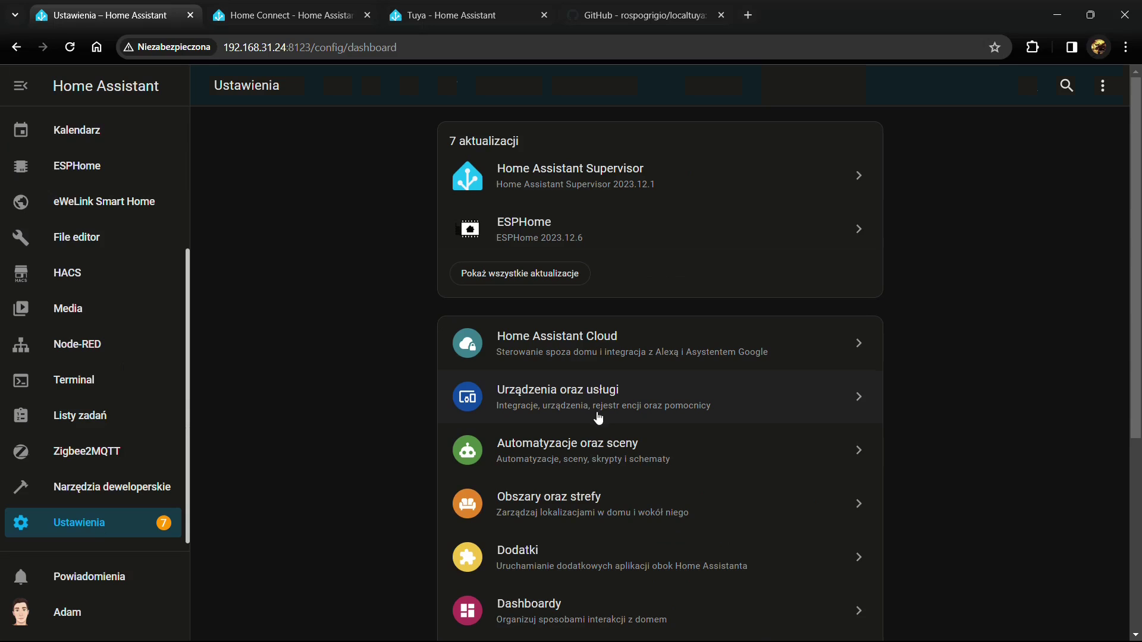
pyautogui.click(580, 458)
pyautogui.scroll(-15, 330, 342)
pyautogui.scroll(4, 332, 345)
pyautogui.scroll(-10, 331, 343)
pyautogui.scroll(3, 321, 382)
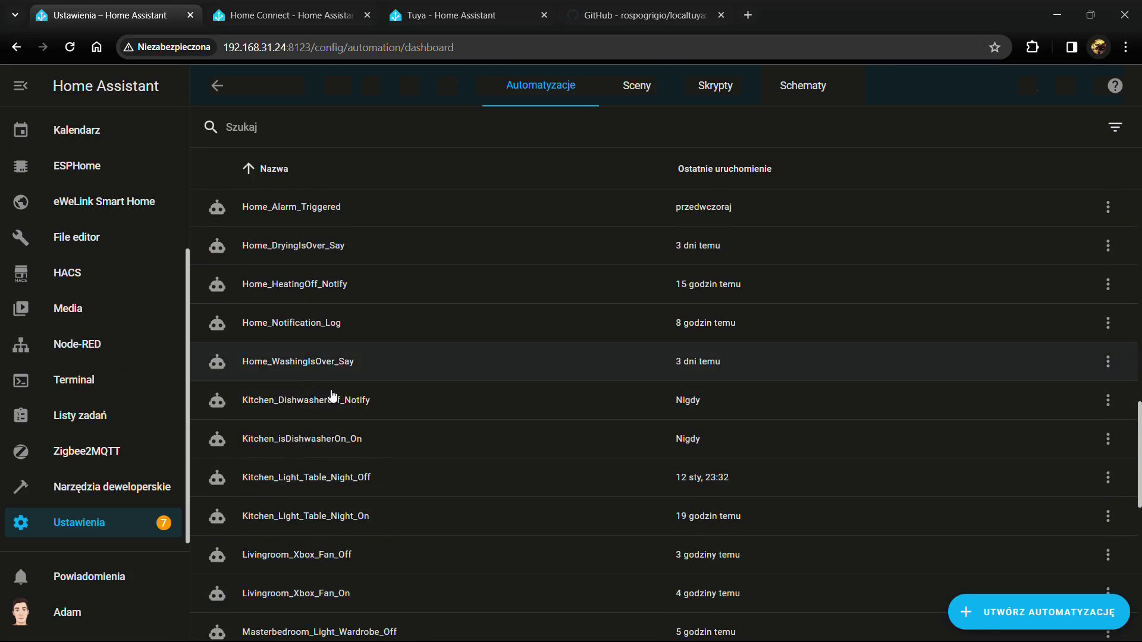
pyautogui.click(331, 441)
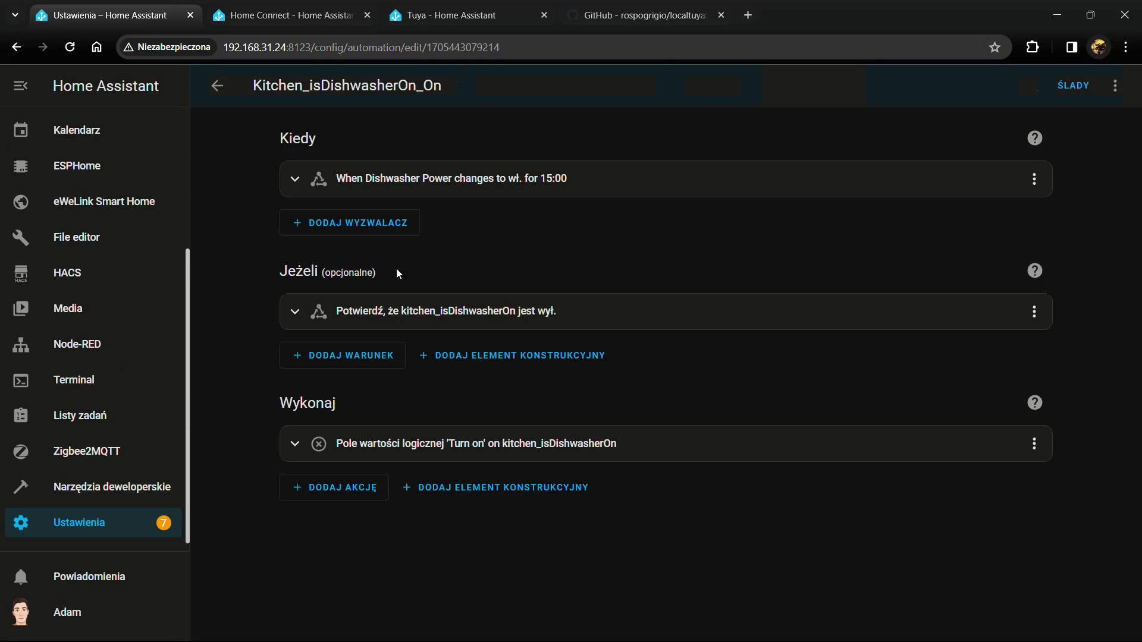
# Examine the trigger of the automation, including its Dishwasher Power entity, target state and required duration.
pyautogui.click(301, 181)
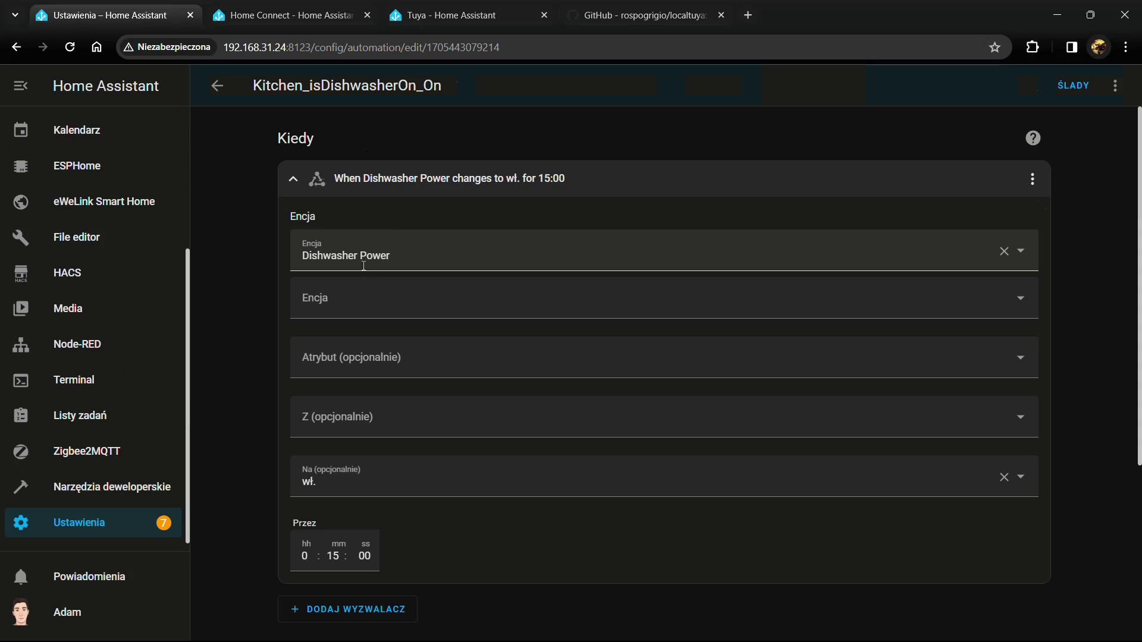
pyautogui.click(410, 254)
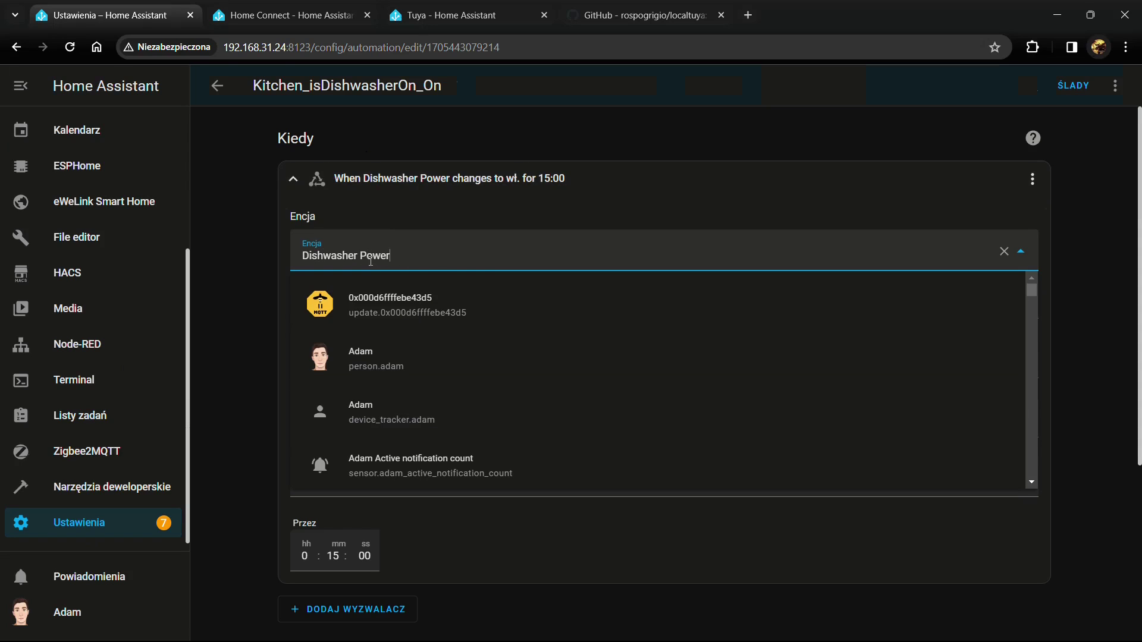
pyautogui.click(357, 221)
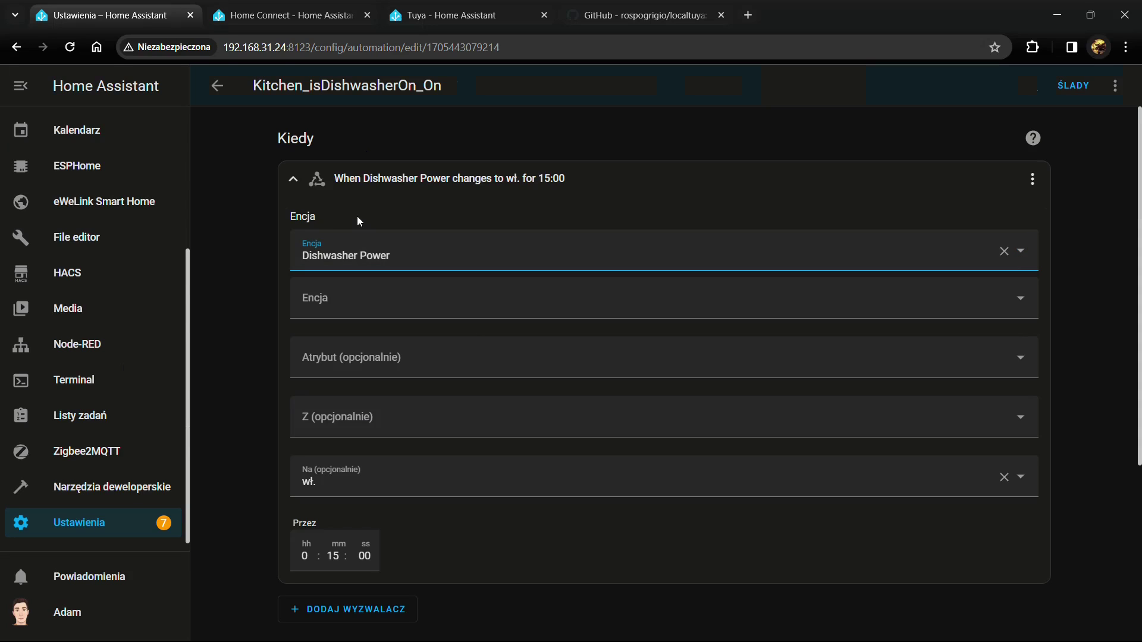
pyautogui.scroll(-3, 351, 452)
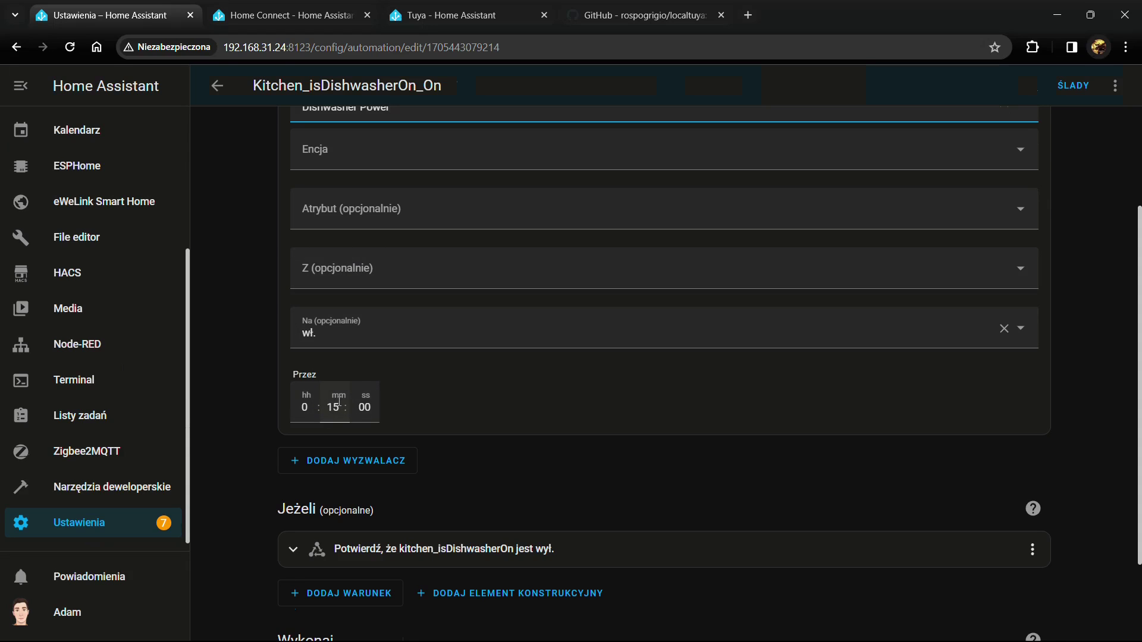
pyautogui.scroll(-2, 336, 398)
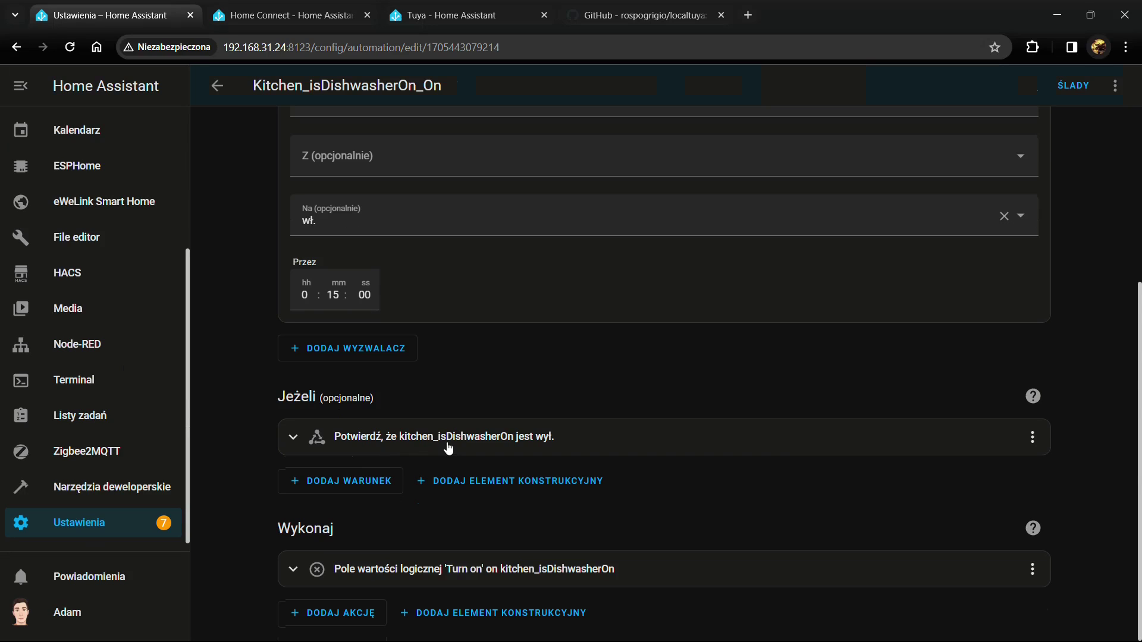
# Examine the kitchen_isDishwasherOn condition and the details of the action that turns this helper on.
pyautogui.click(493, 447)
pyautogui.click(444, 439)
pyautogui.click(390, 570)
pyautogui.scroll(-1, 404, 572)
pyautogui.scroll(-2, 409, 570)
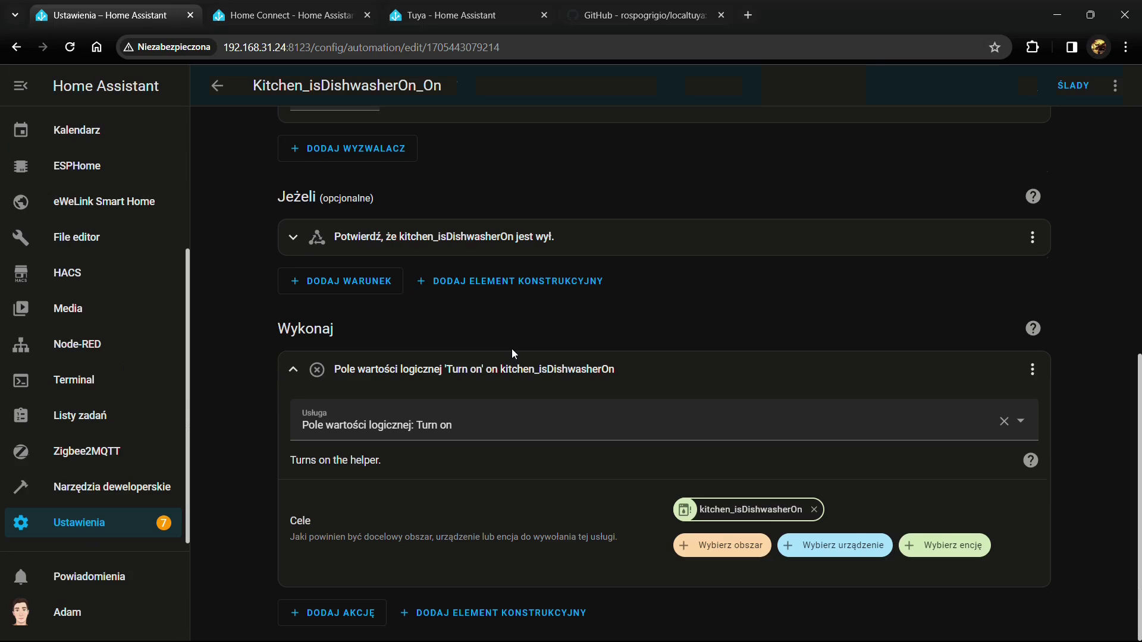
pyautogui.click(293, 369)
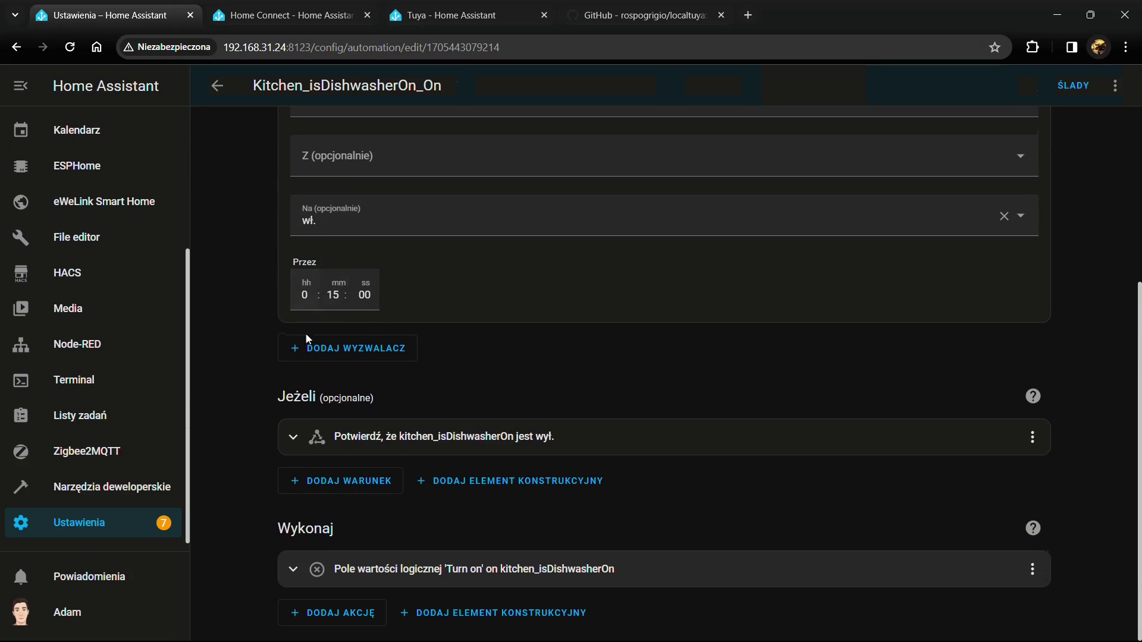
# Collapse the trigger, return to the automation list and open the Kitchen_DishwasherOff_Notify automation.
pyautogui.scroll(5, 284, 345)
pyautogui.click(294, 178)
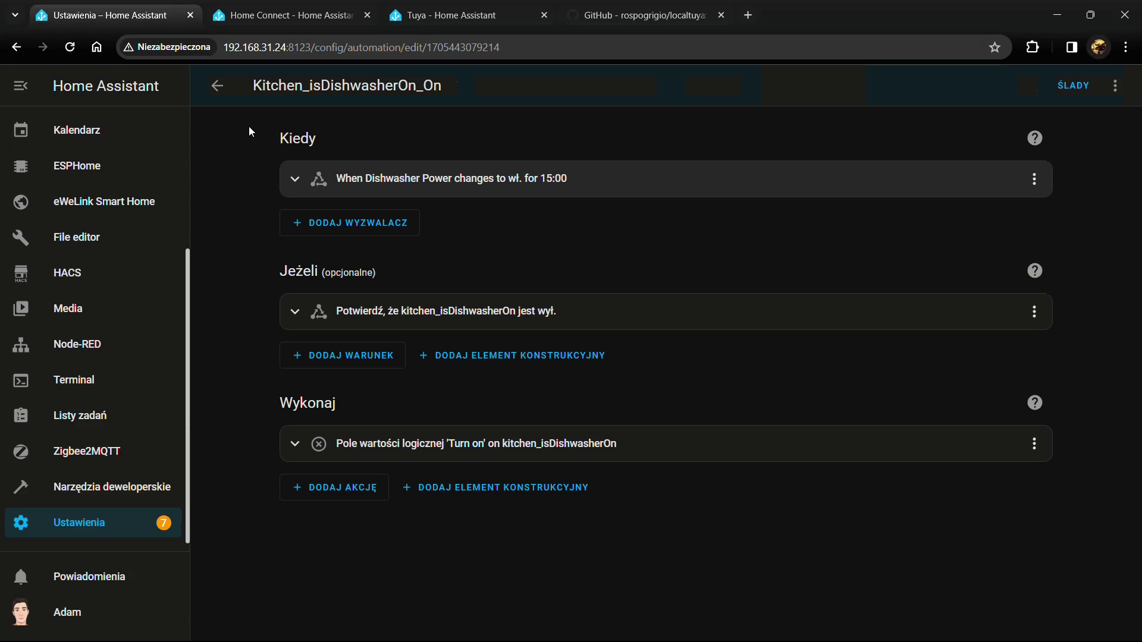
pyautogui.click(217, 86)
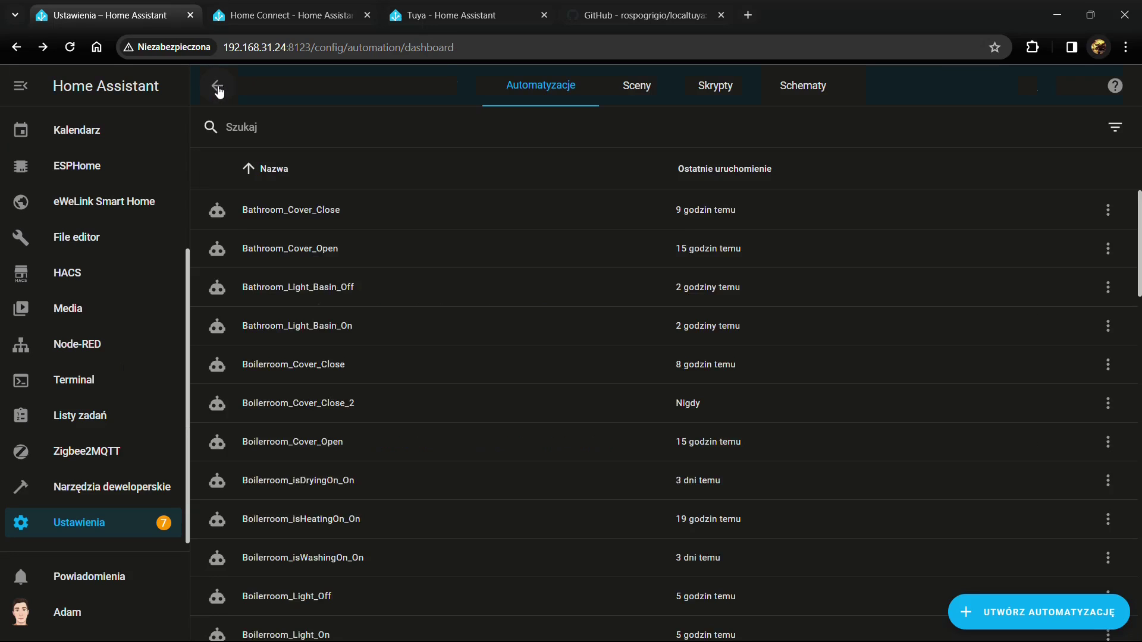
pyautogui.scroll(-1, 428, 350)
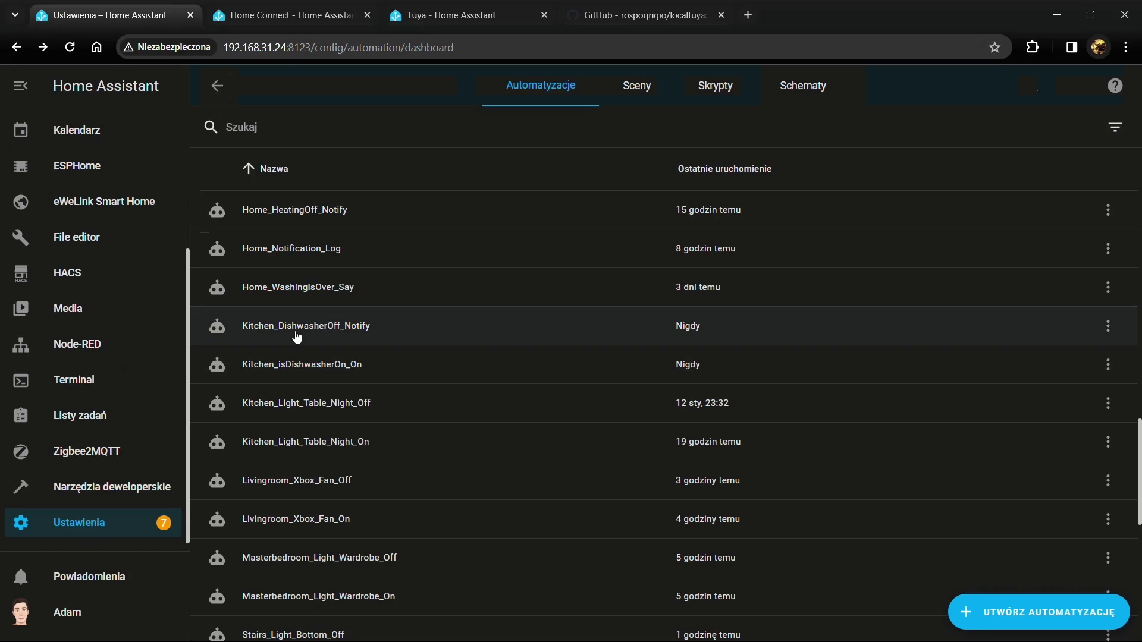
pyautogui.click(331, 327)
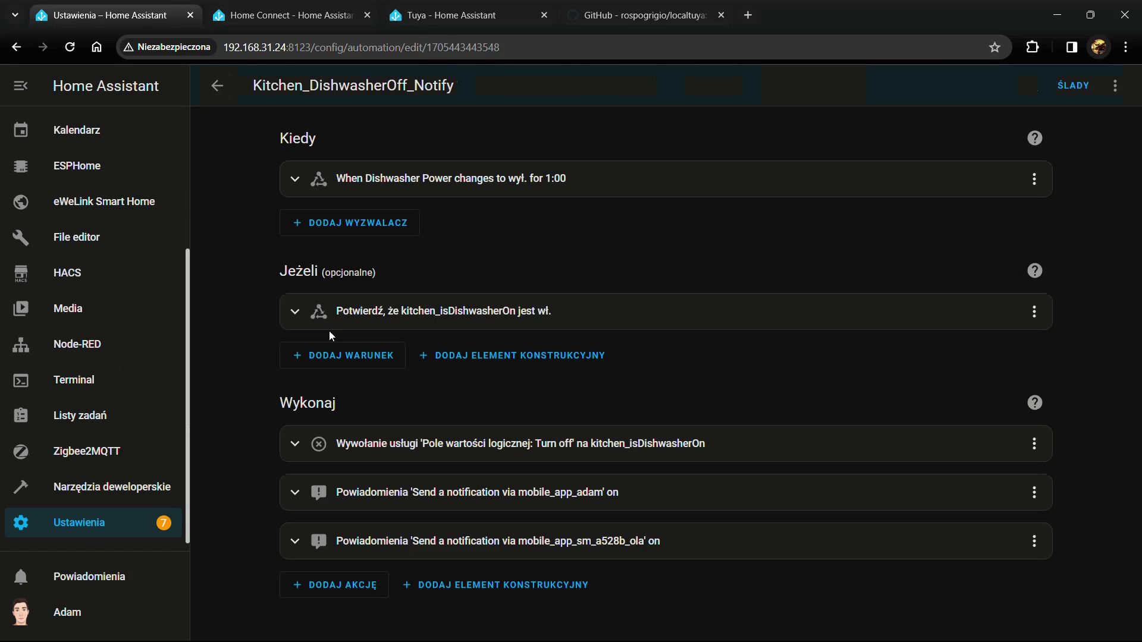
# Examine the Dishwasher Power trigger's target state and duration in Kitchen_DishwasherOff_Notify, and collapse it again.
pyautogui.click(417, 180)
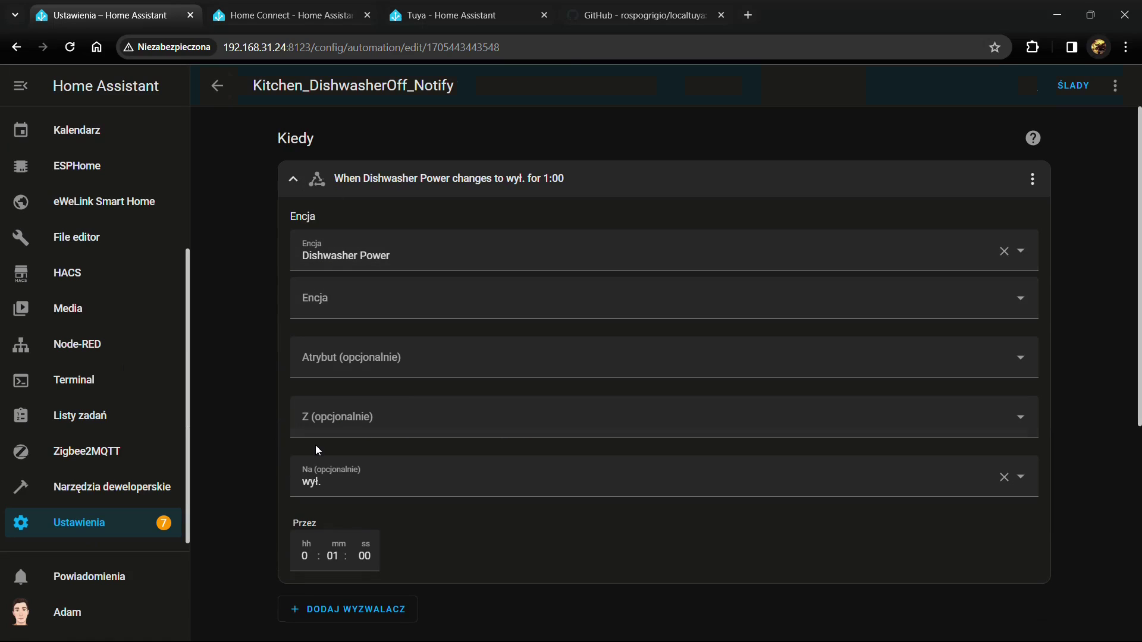
pyautogui.click(329, 486)
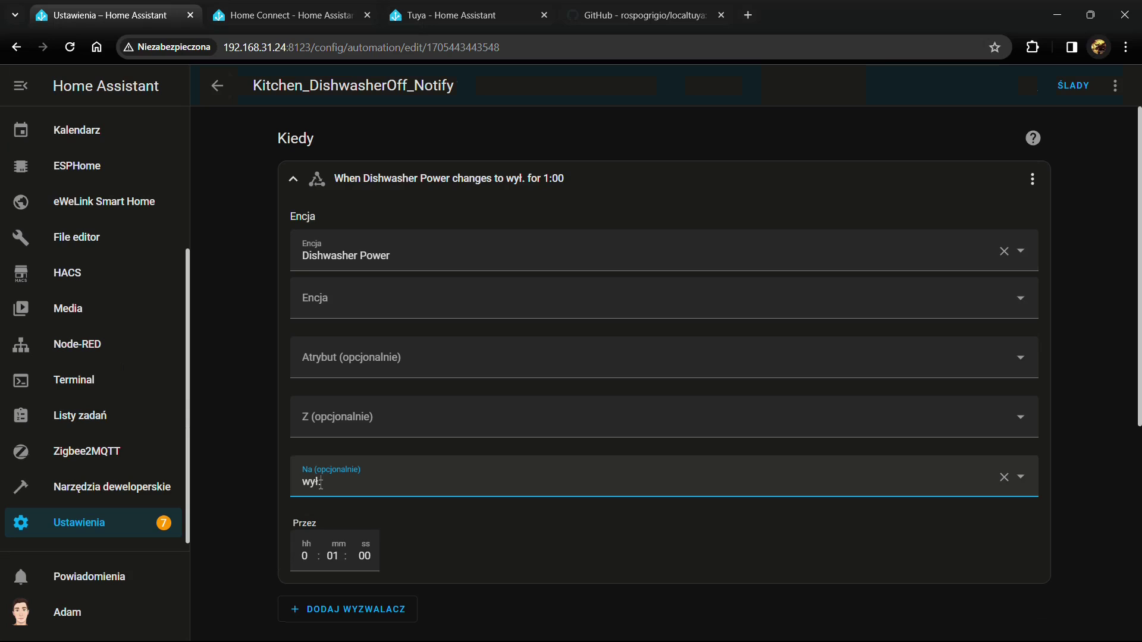
pyautogui.press('Escape')
pyautogui.click(285, 197)
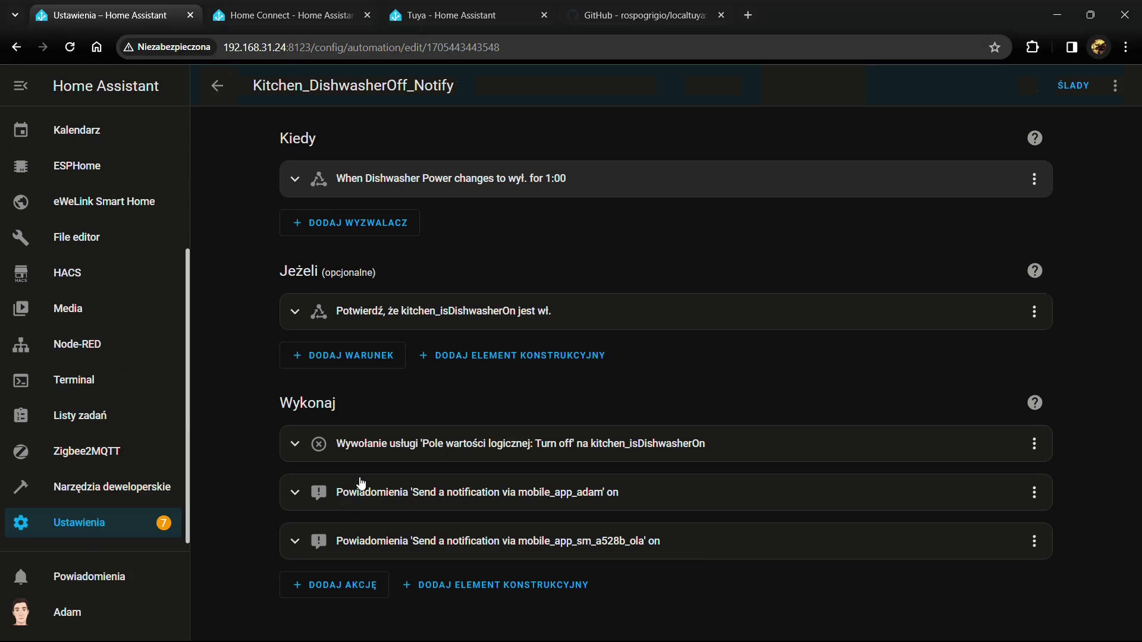
# Expand the first mobile notification action and examine which mobile app service it uses.
pyautogui.click(369, 501)
pyautogui.scroll(-1, 401, 405)
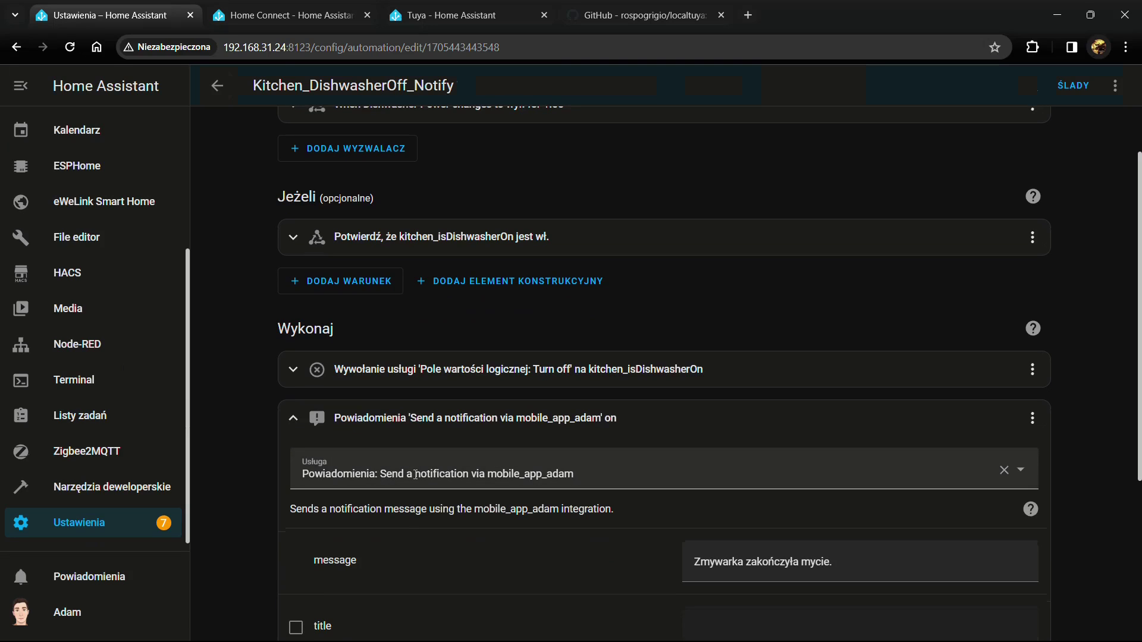
pyautogui.scroll(-1, 452, 476)
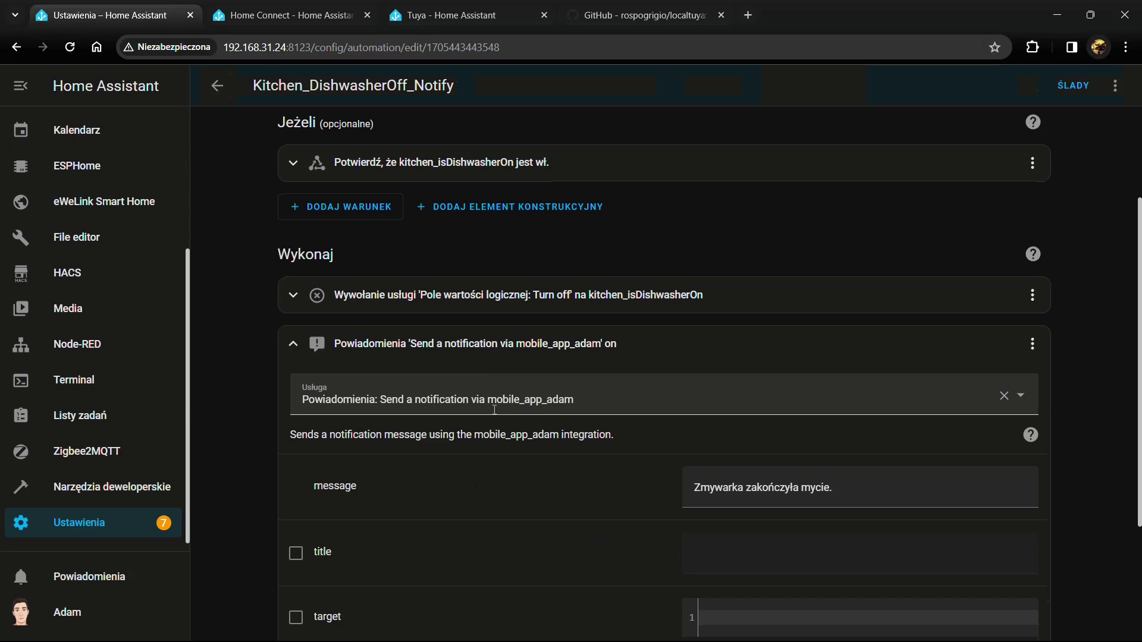
pyautogui.moveTo(574, 404); pyautogui.dragTo(489, 404)
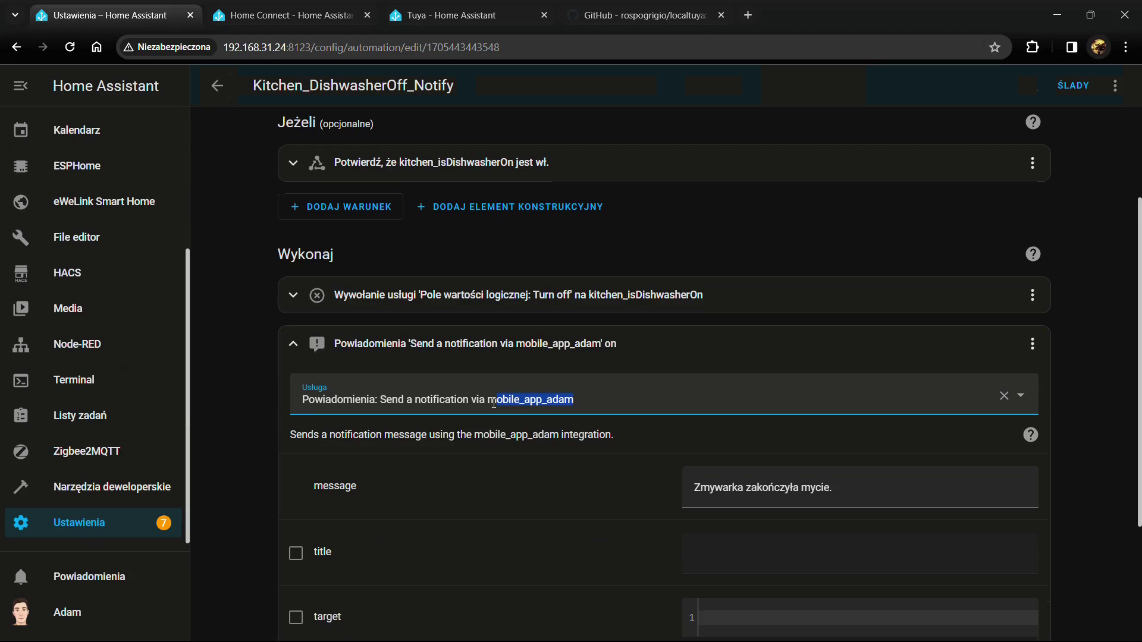
pyautogui.click(544, 392)
# Examine the message text of the first mobile notification and collapse the action.
pyautogui.scroll(-1, 544, 318)
pyautogui.scroll(-2, 343, 364)
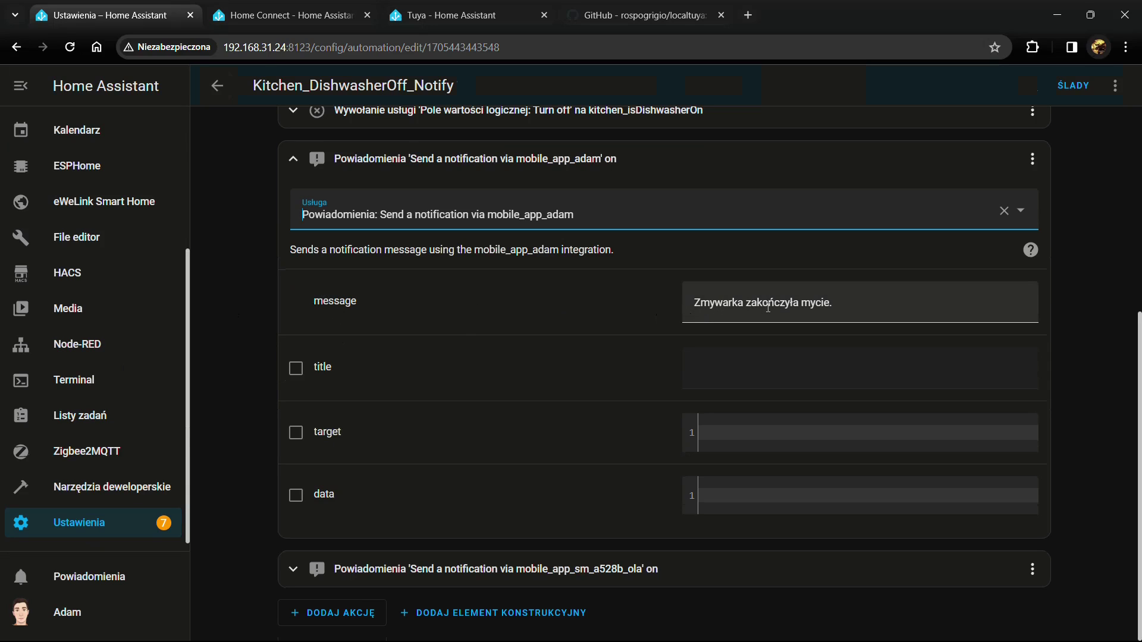
pyautogui.click(847, 303)
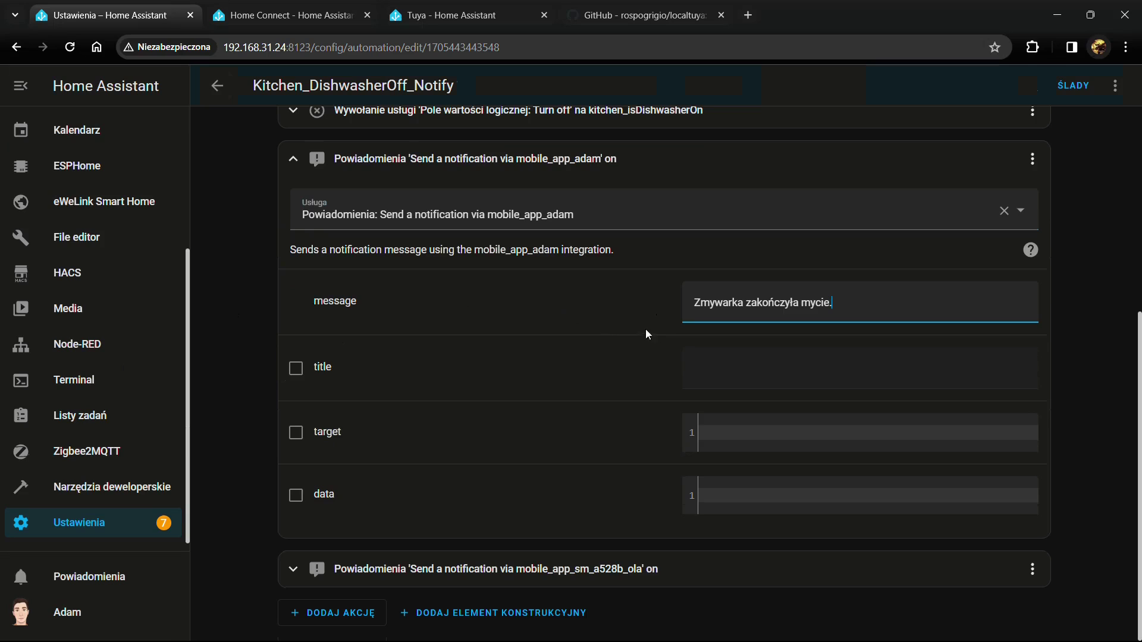
pyautogui.click(300, 161)
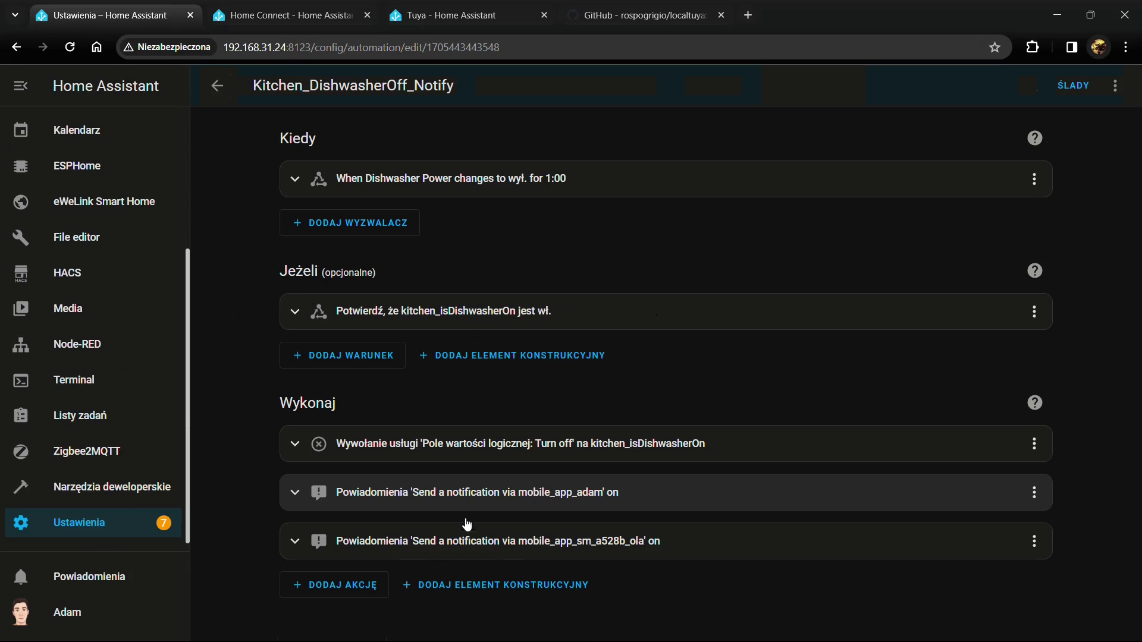
# Leave the automation, return to the Przegląd dashboard and open the integrations list under Urządzenia oraz usługi.
pyautogui.hotkey('alt', 'Left')
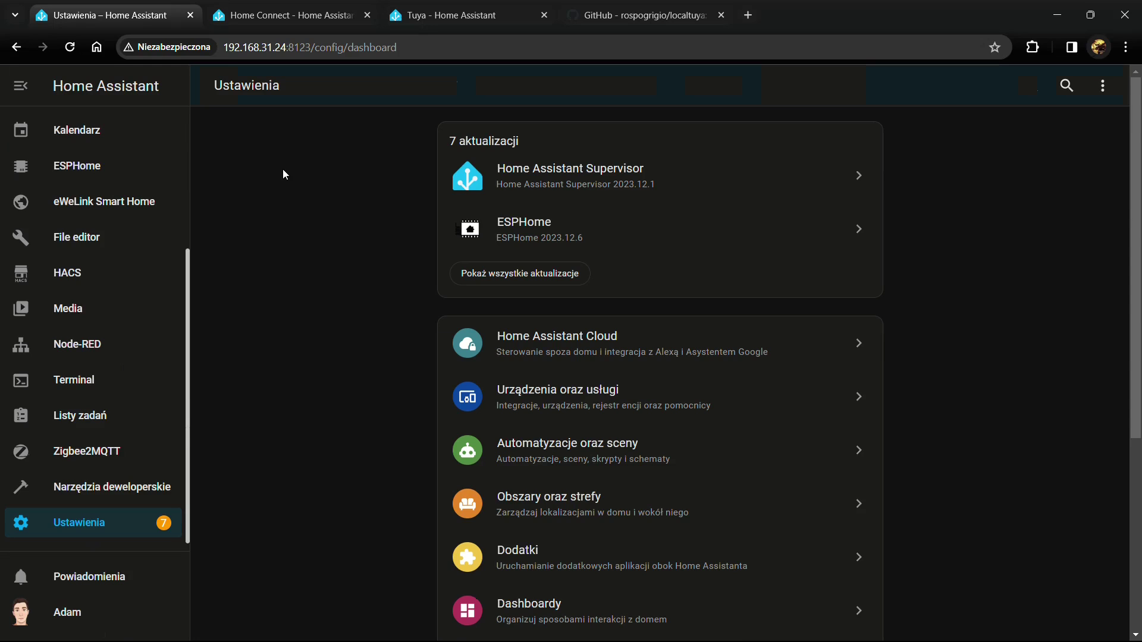
pyautogui.scroll(4, 84, 122)
pyautogui.click(83, 122)
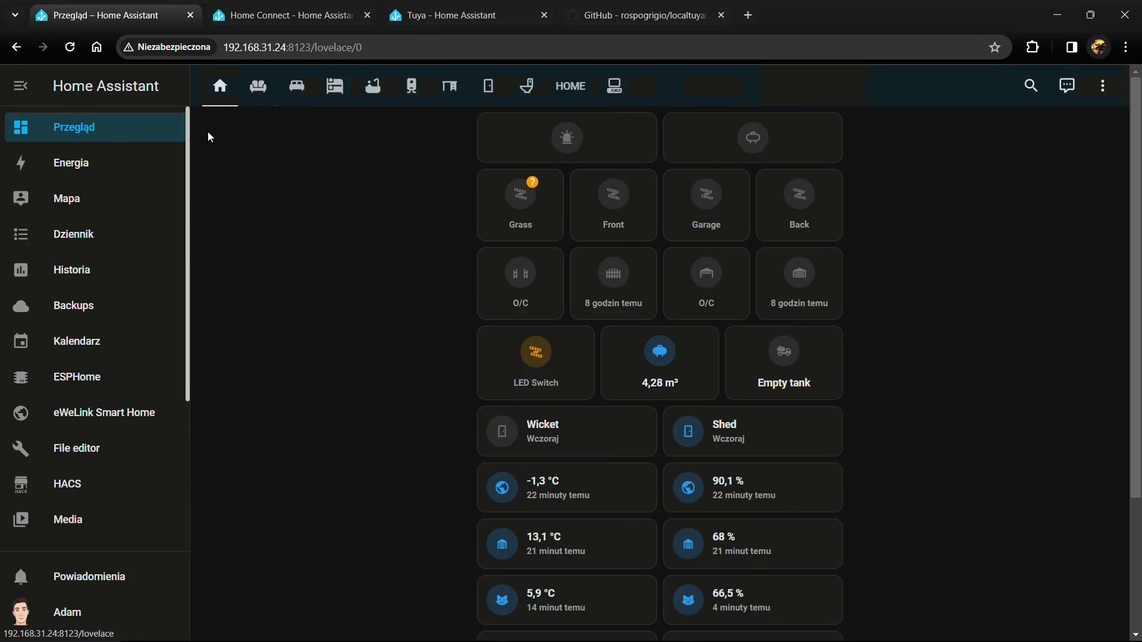
pyautogui.scroll(-3, 110, 464)
pyautogui.click(27, 522)
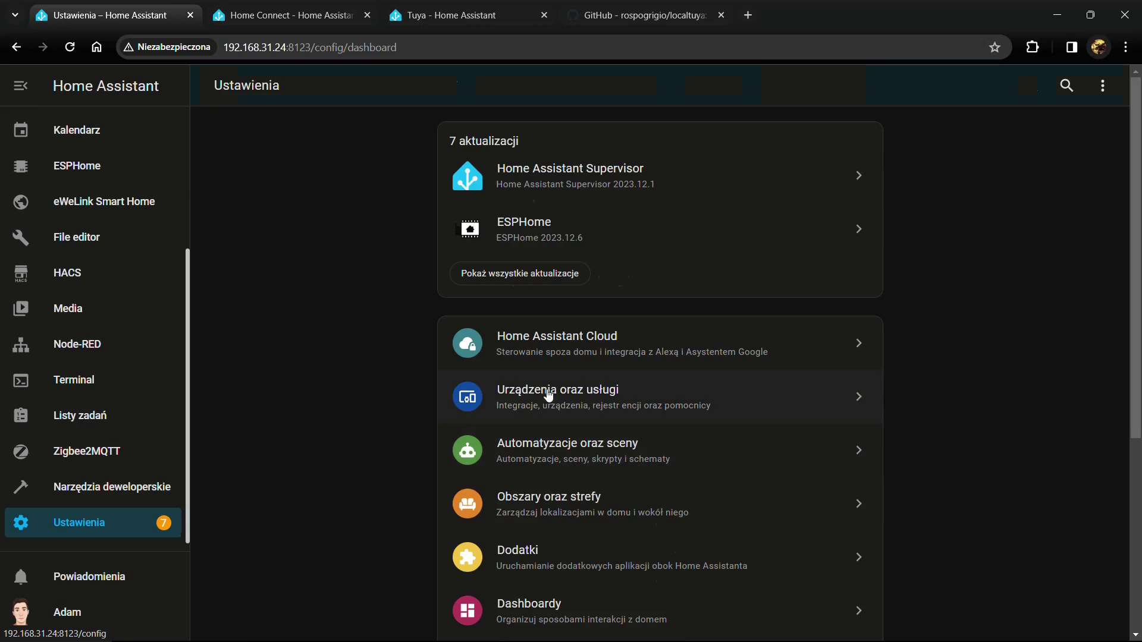
pyautogui.click(548, 396)
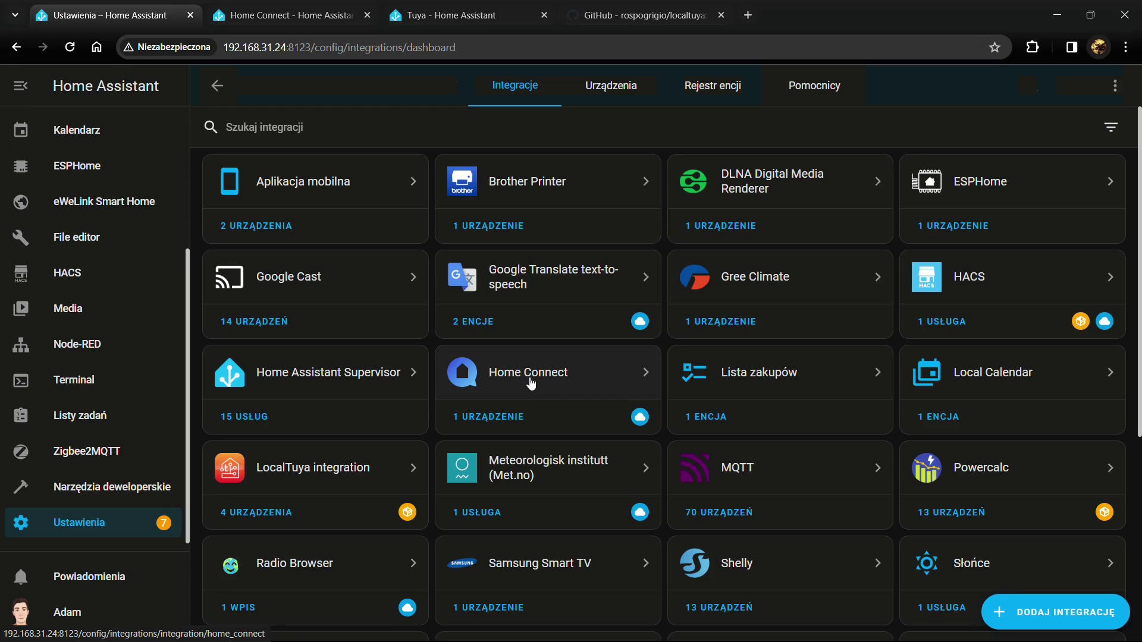
# Close the Home Connect documentation page and view the Tuya integration's overview from the integrations list.
pyautogui.scroll(-1, 511, 387)
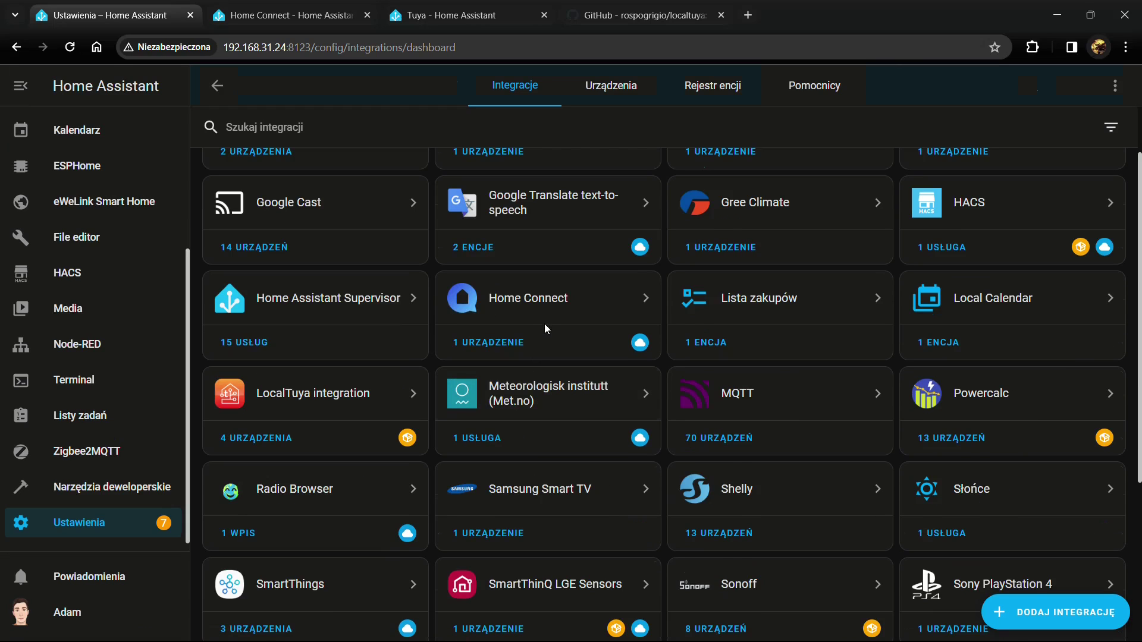
pyautogui.scroll(-1, 475, 301)
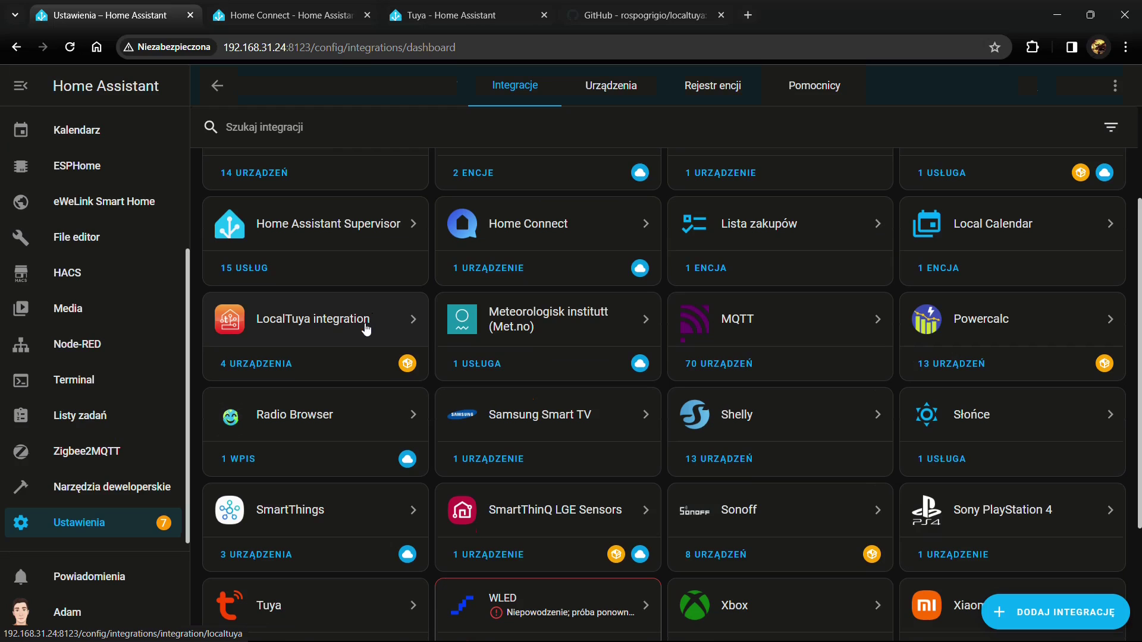
pyautogui.scroll(-1, 319, 321)
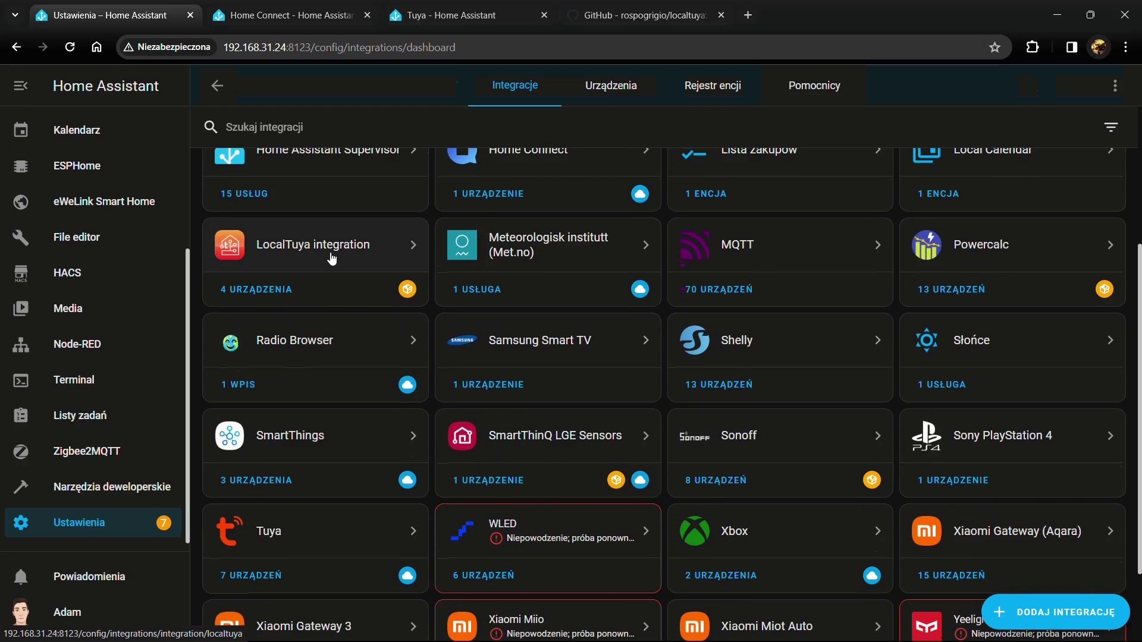
pyautogui.click(367, 15)
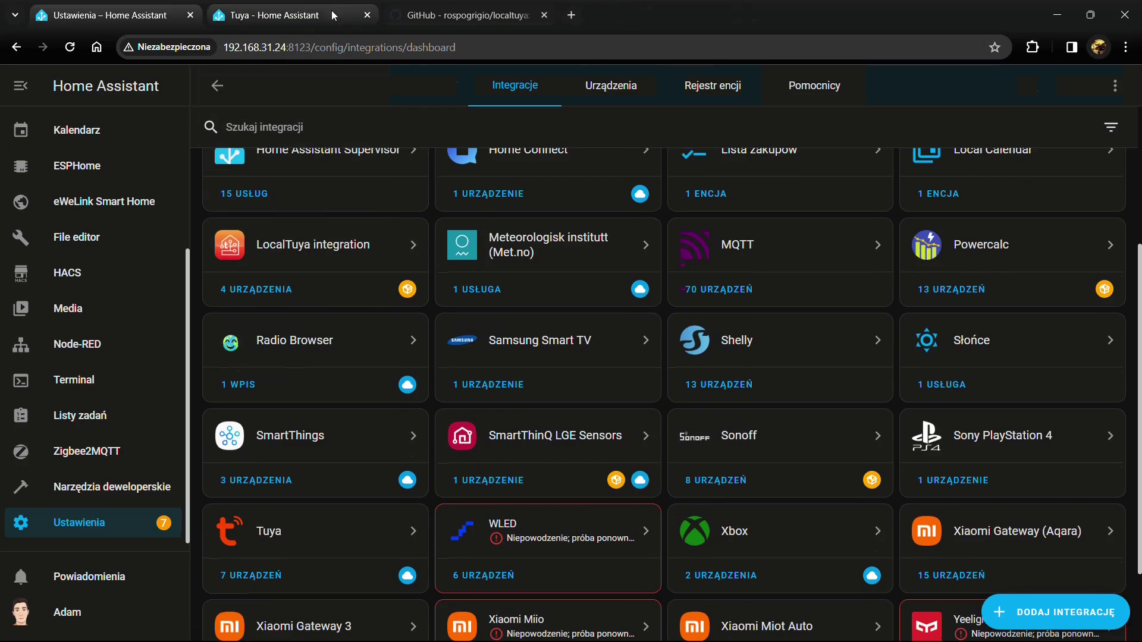
pyautogui.click(308, 546)
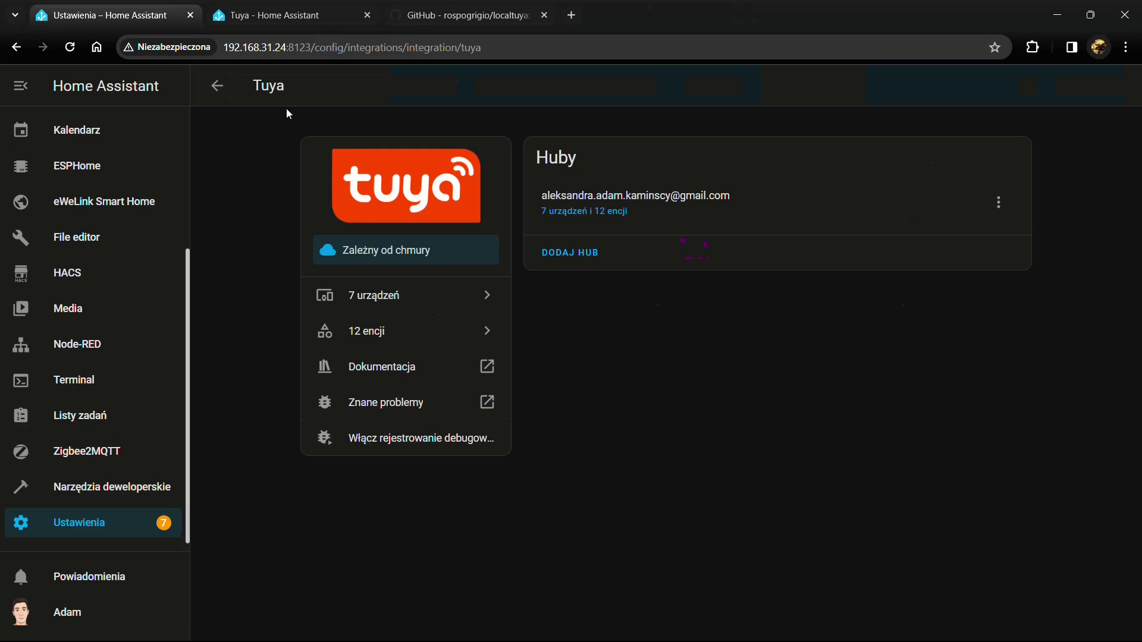
pyautogui.click(216, 99)
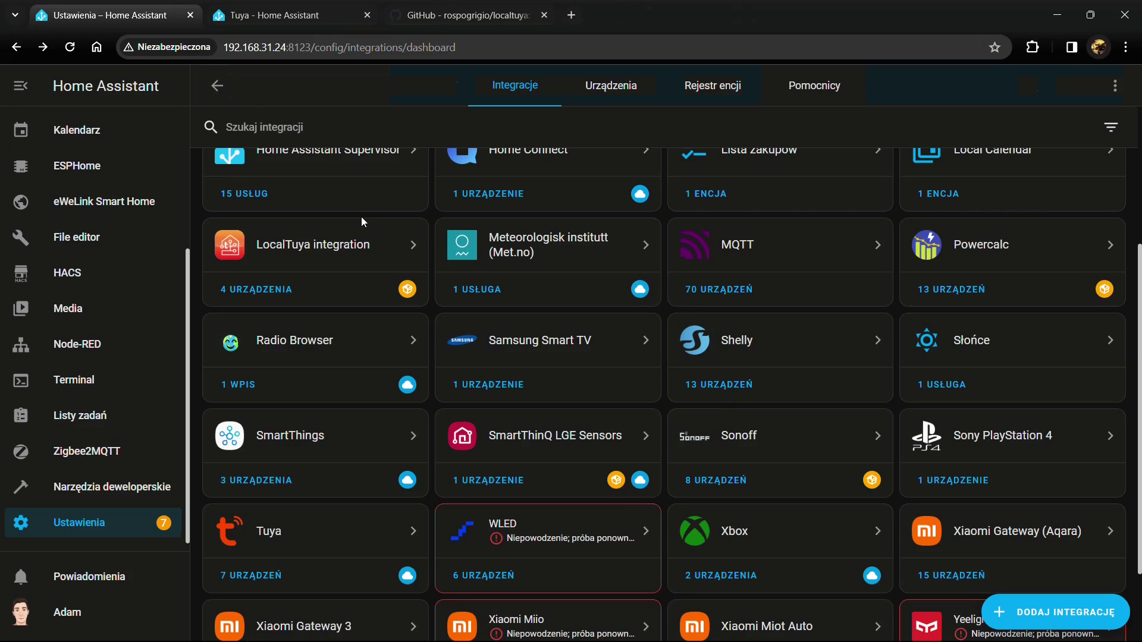
# Read the Tuya integration documentation from the prerequisites and cloud project creation through to the authorization key section.
pyautogui.click(274, 15)
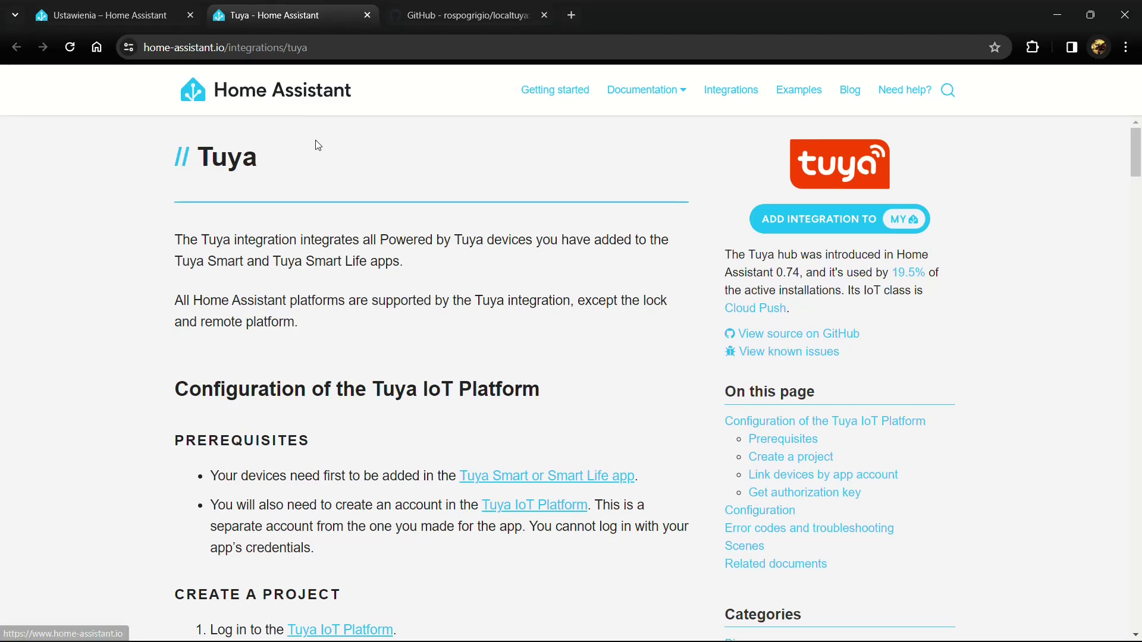
pyautogui.scroll(-2, 294, 257)
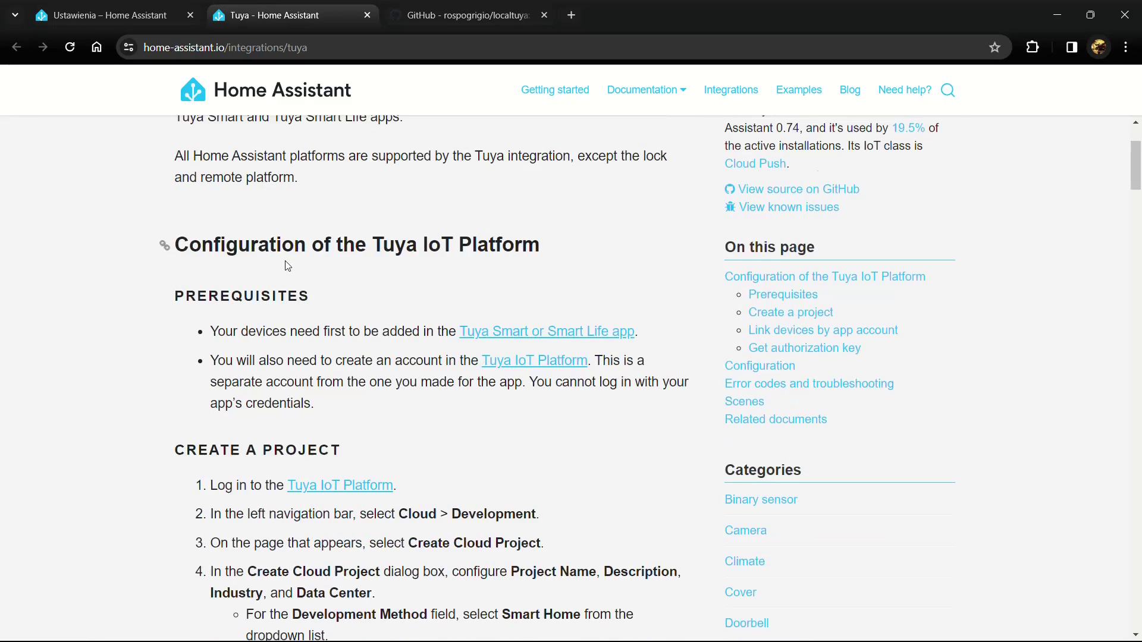
pyautogui.scroll(-2, 294, 258)
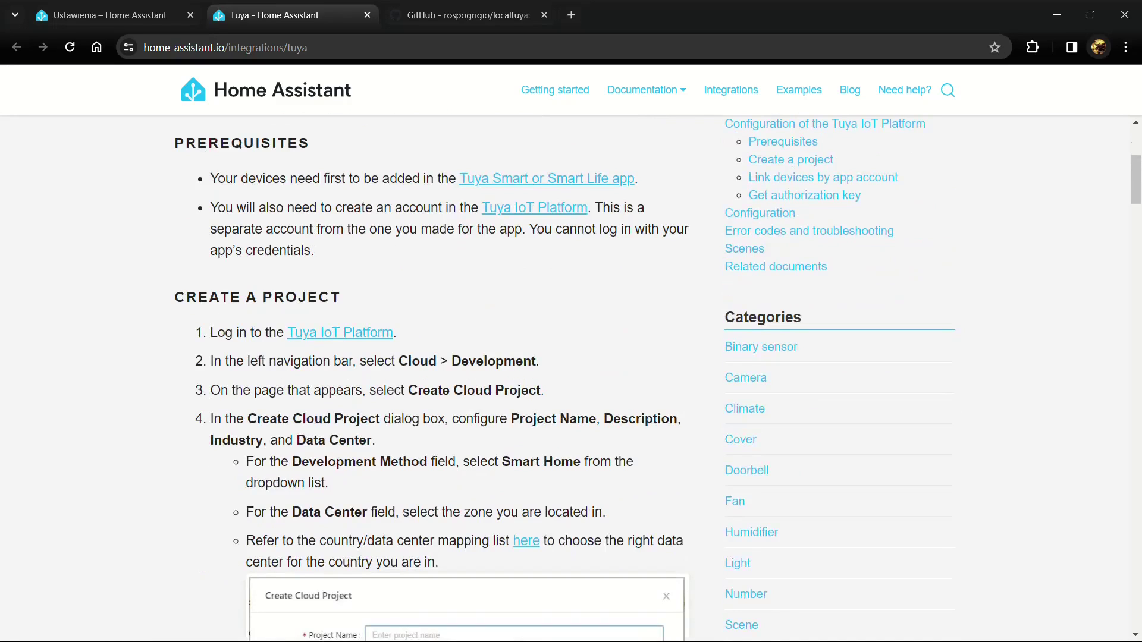
pyautogui.scroll(-4, 371, 269)
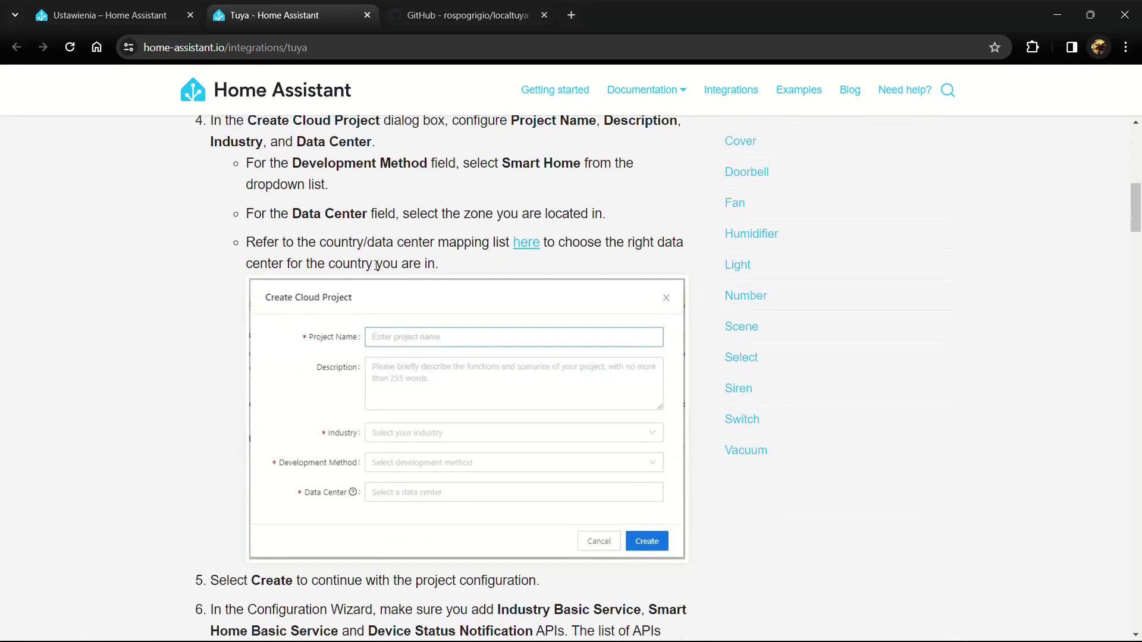
pyautogui.scroll(-20, 376, 265)
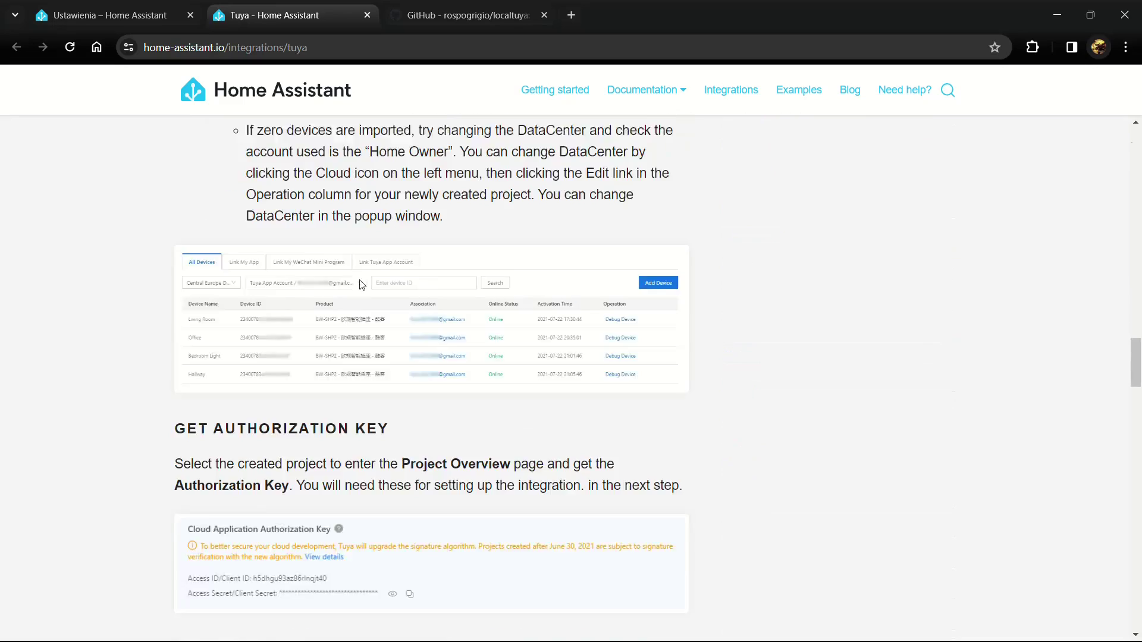
pyautogui.scroll(20, 359, 297)
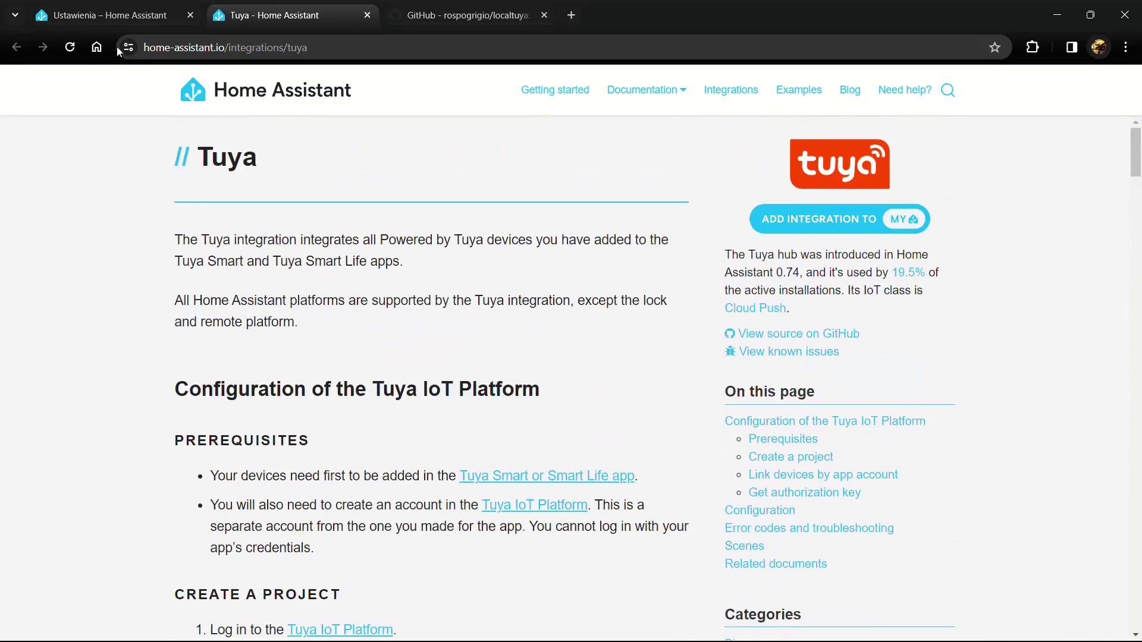
# Return to the Home Assistant integrations list, open Tuya and examine the devices belonging to its hub.
pyautogui.click(94, 18)
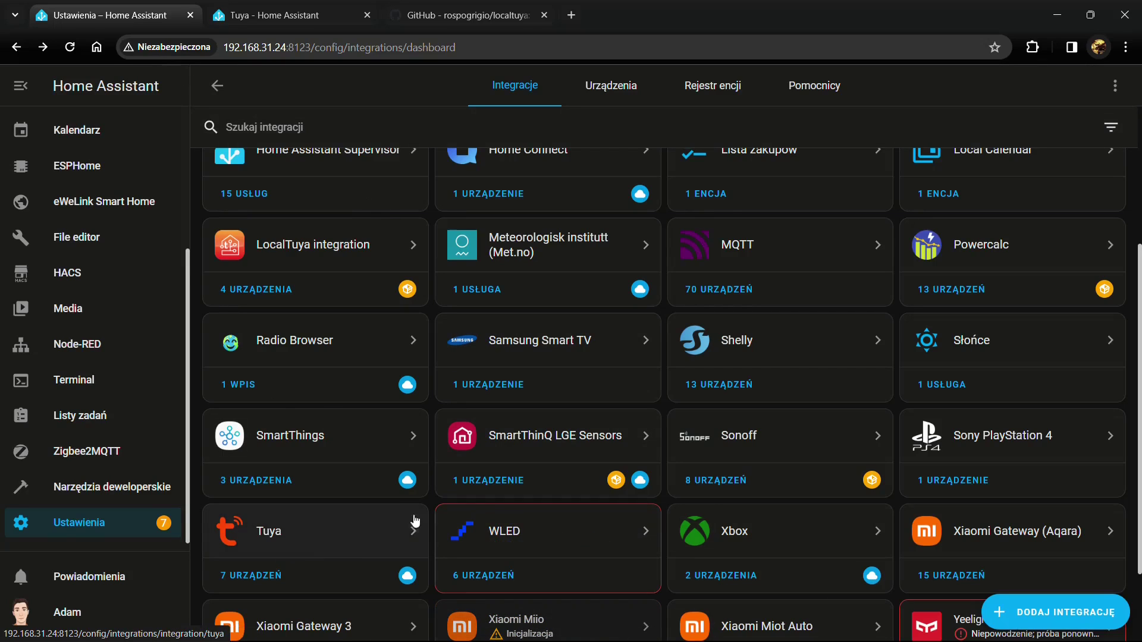
pyautogui.click(280, 533)
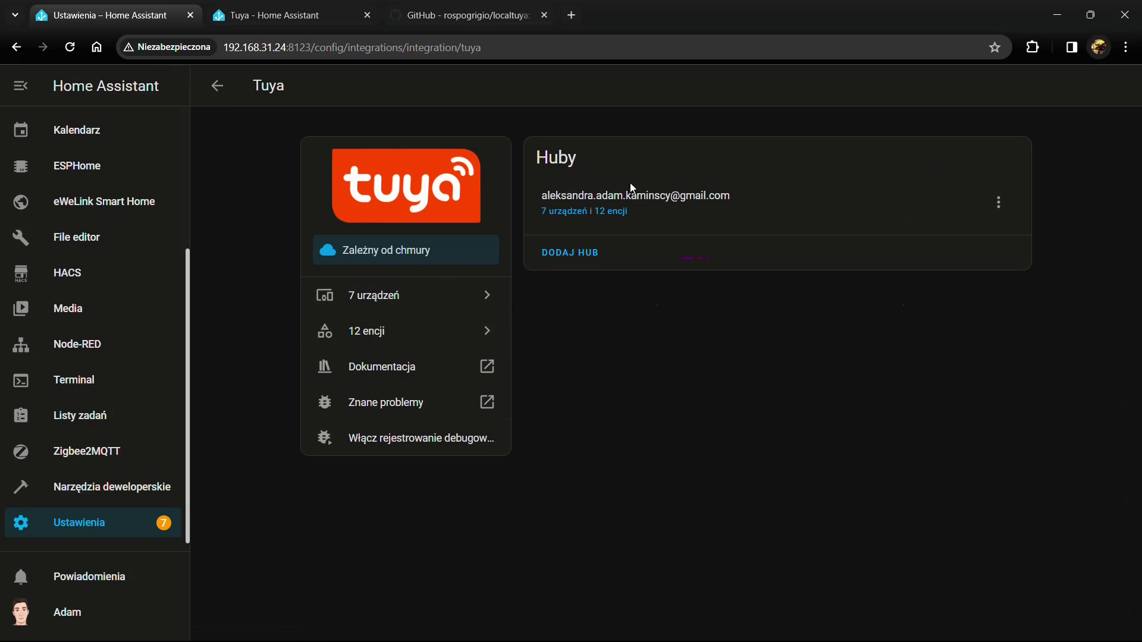
pyautogui.click(567, 210)
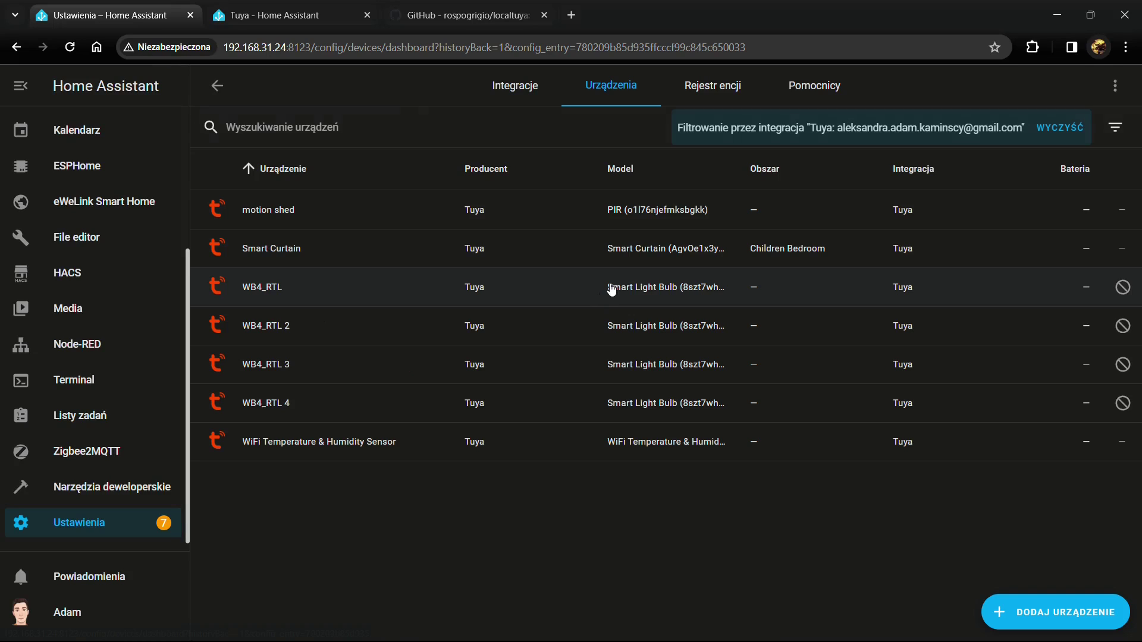
pyautogui.click(217, 85)
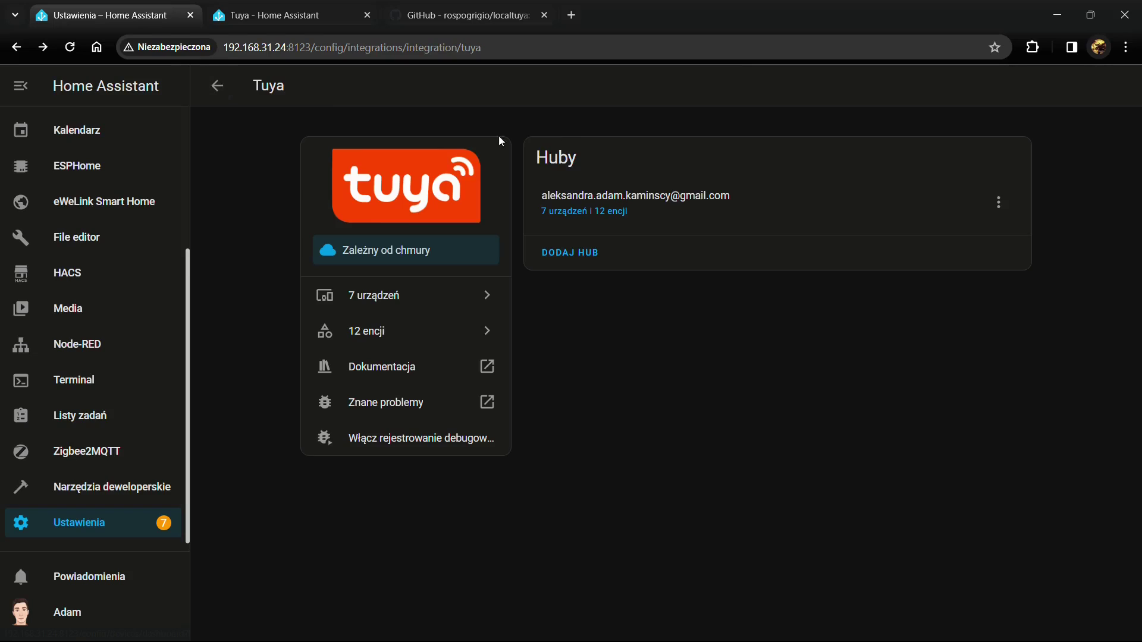
# Examine the management options available for the Tuya hub, dismiss them and reopen the hub's device list.
pyautogui.click(999, 203)
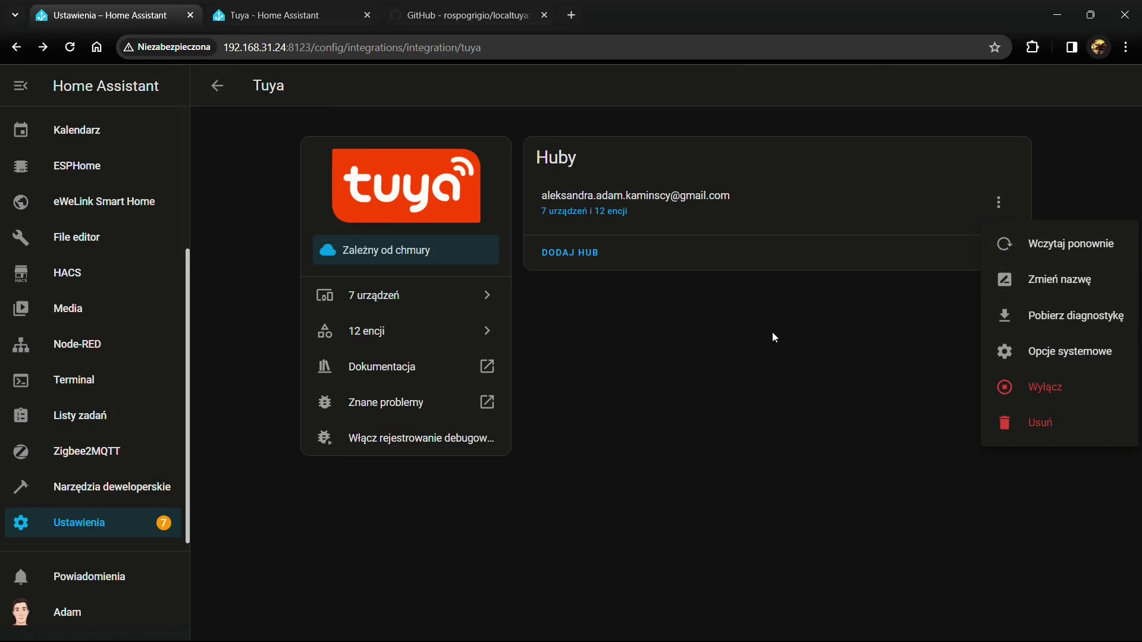
pyautogui.click(699, 328)
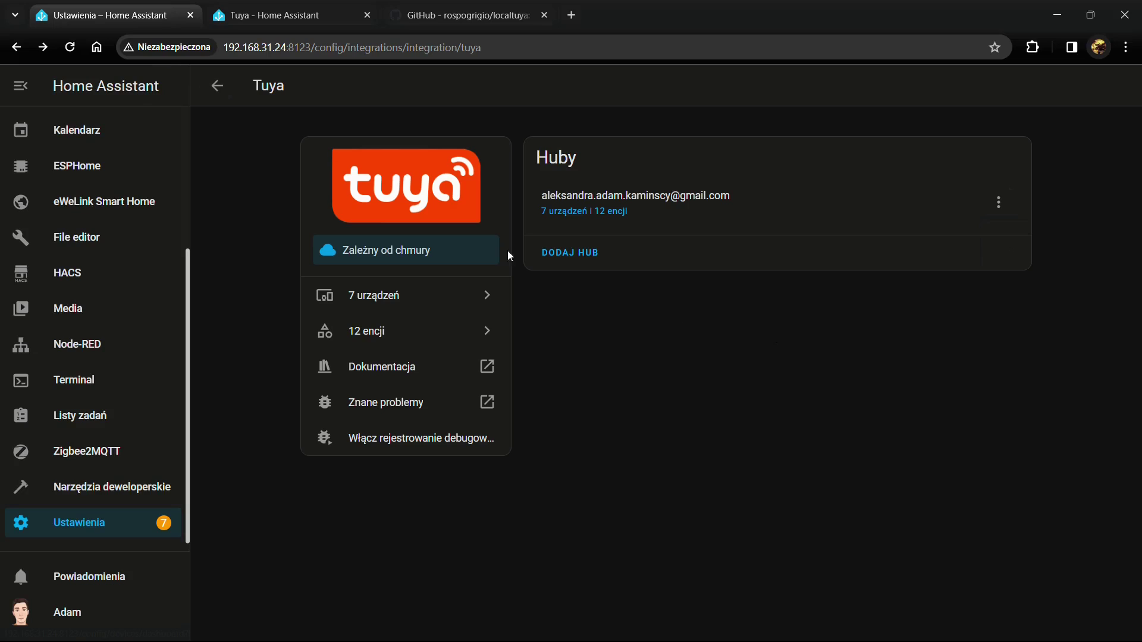
pyautogui.click(558, 217)
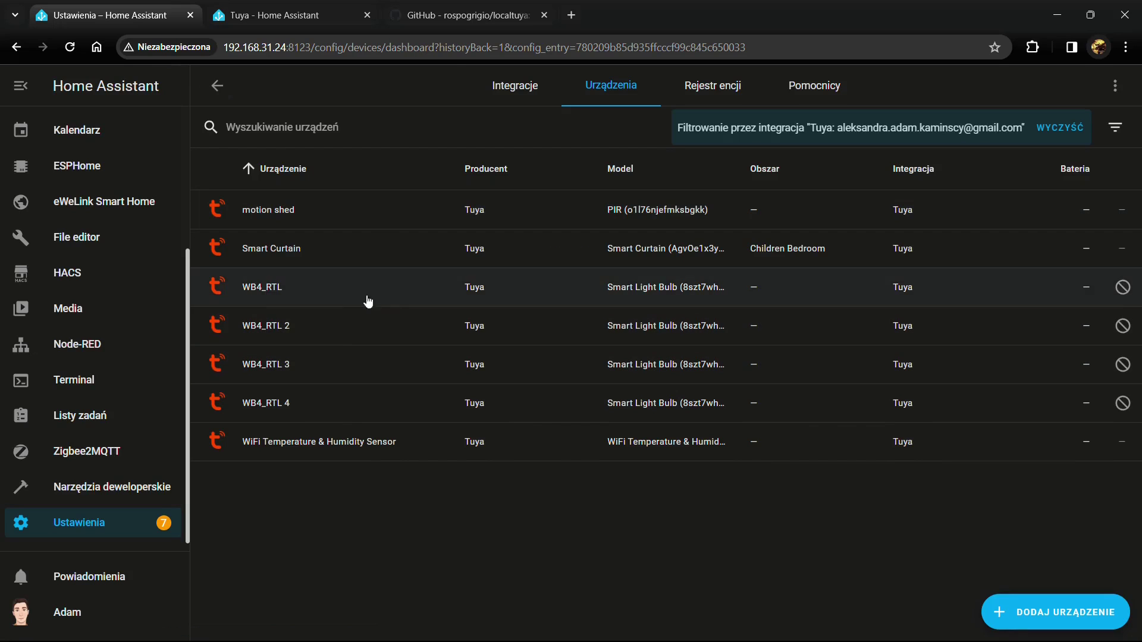